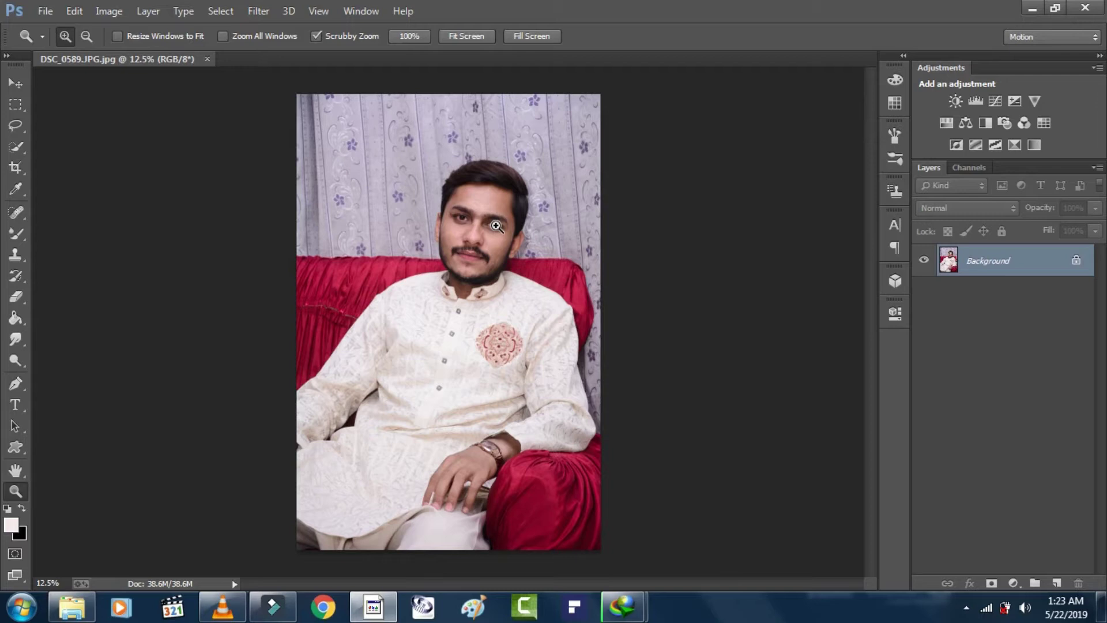
- Activate the Mixer Brush tool for retouching the man's face
{"action": "left_click_drag", "start_coordinate": [510, 204], "coordinate": [452, 190]}
{"action": "right_click", "coordinate": [452, 189]}
{"action": "left_click", "coordinate": [519, 208]}
{"action": "left_click_drag", "start_coordinate": [516, 210], "coordinate": [564, 227]}
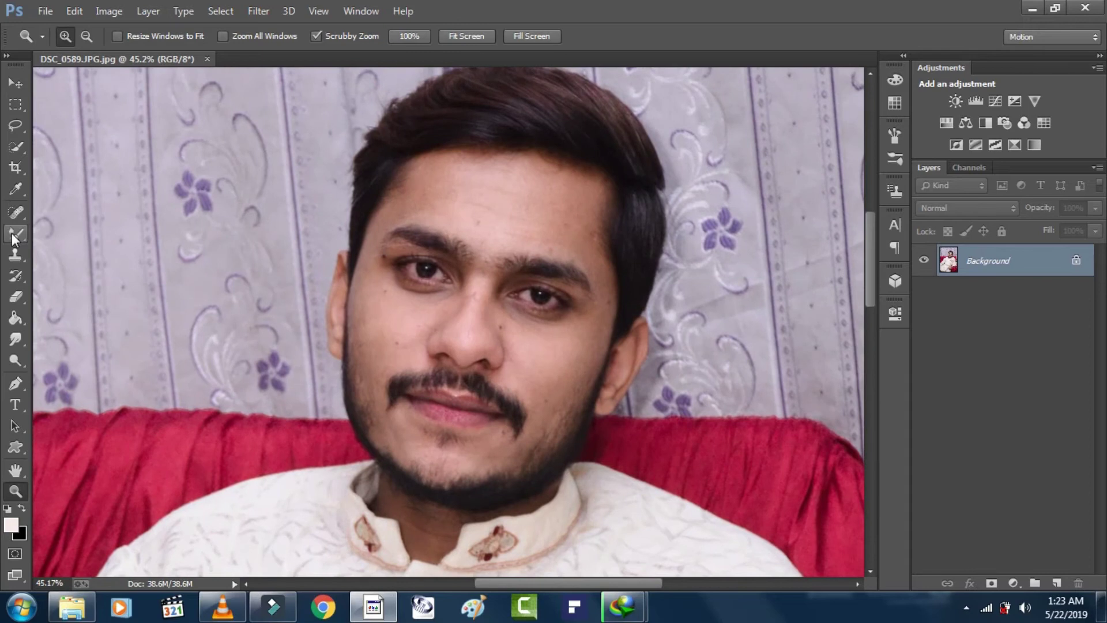
{"action": "left_click_drag", "start_coordinate": [18, 233], "coordinate": [73, 278]}
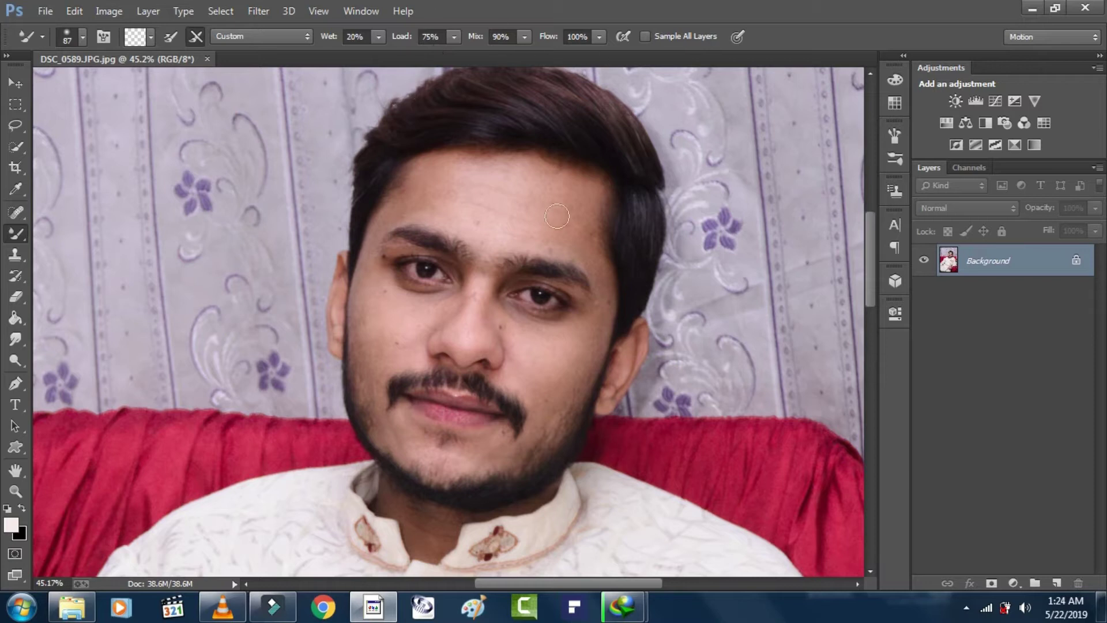
- Smooth the forehead skin with the soft Mixer Brush, using brush sizes of 114 px and 135 px
{"action": "scroll", "coordinate": [441, 229], "scroll_direction": "up", "scroll_amount": 2}
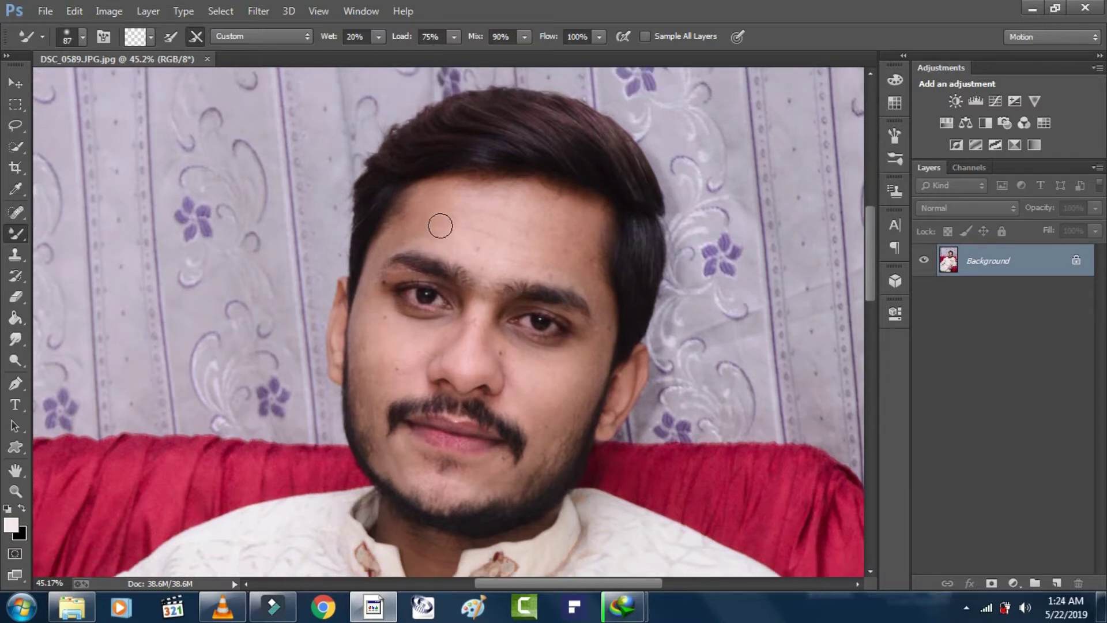
{"action": "right_click", "coordinate": [444, 230]}
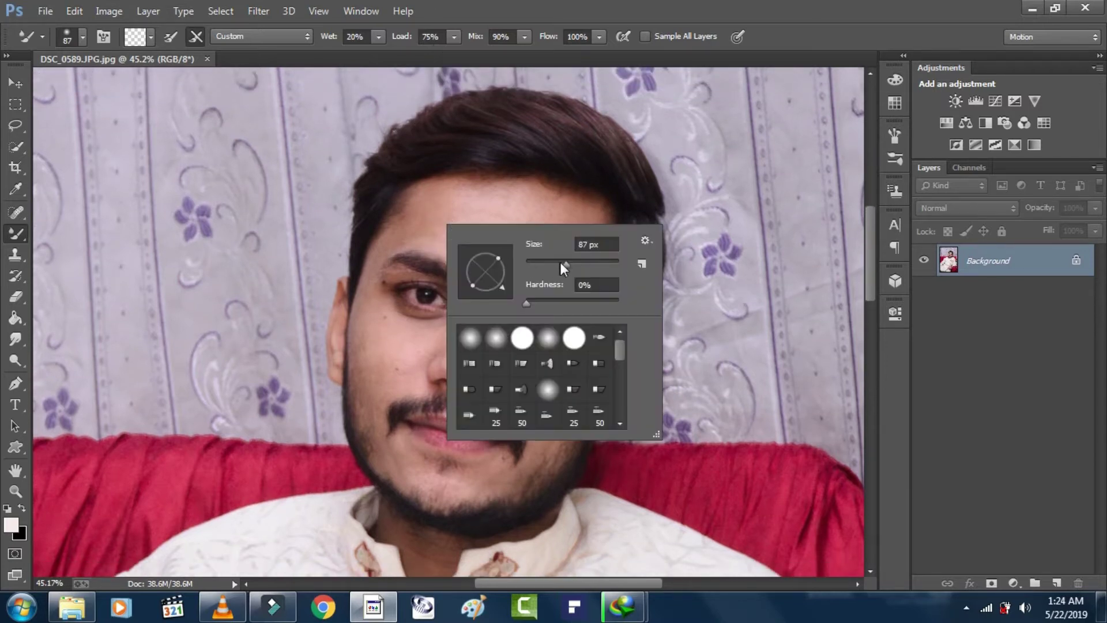
{"action": "left_click_drag", "start_coordinate": [559, 262], "coordinate": [573, 261]}
{"action": "left_click", "coordinate": [440, 199]}
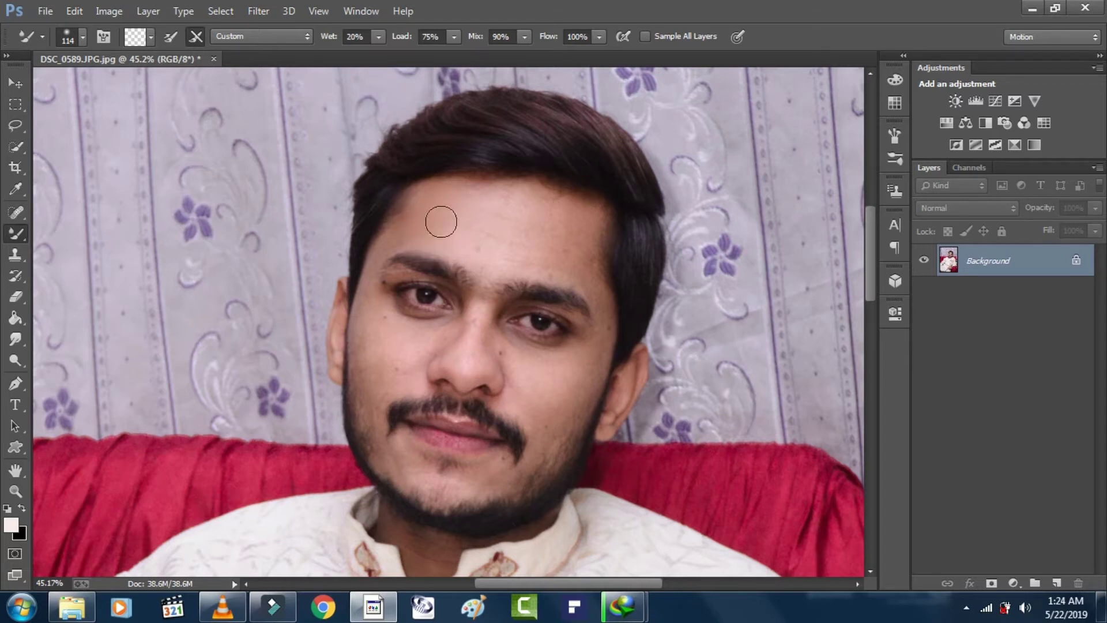
{"action": "right_click", "coordinate": [484, 220]}
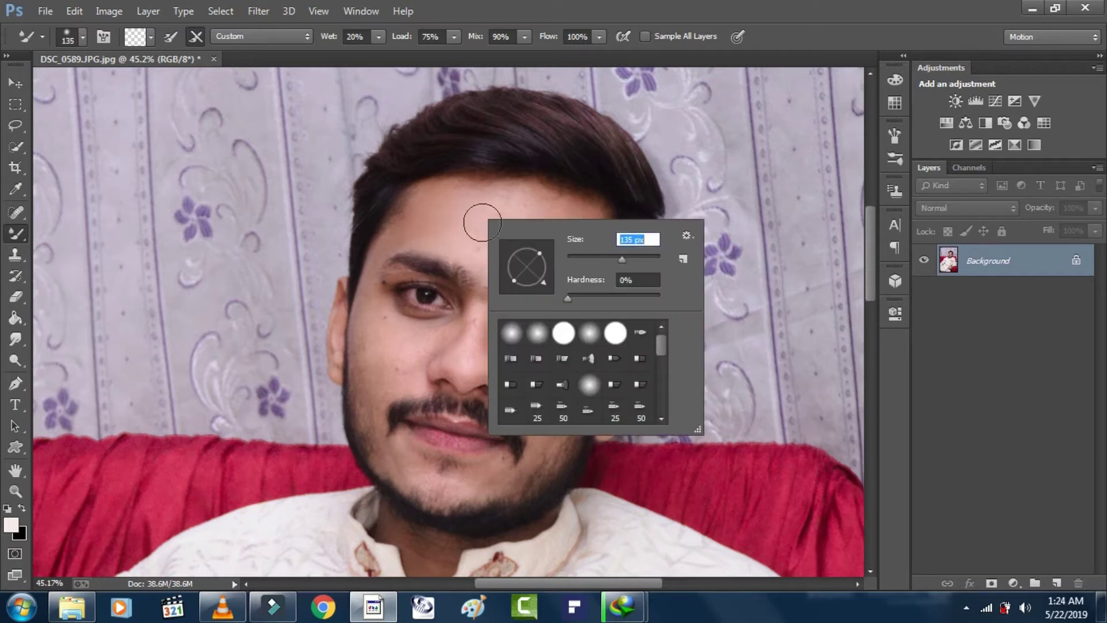
{"action": "key", "text": "Return"}
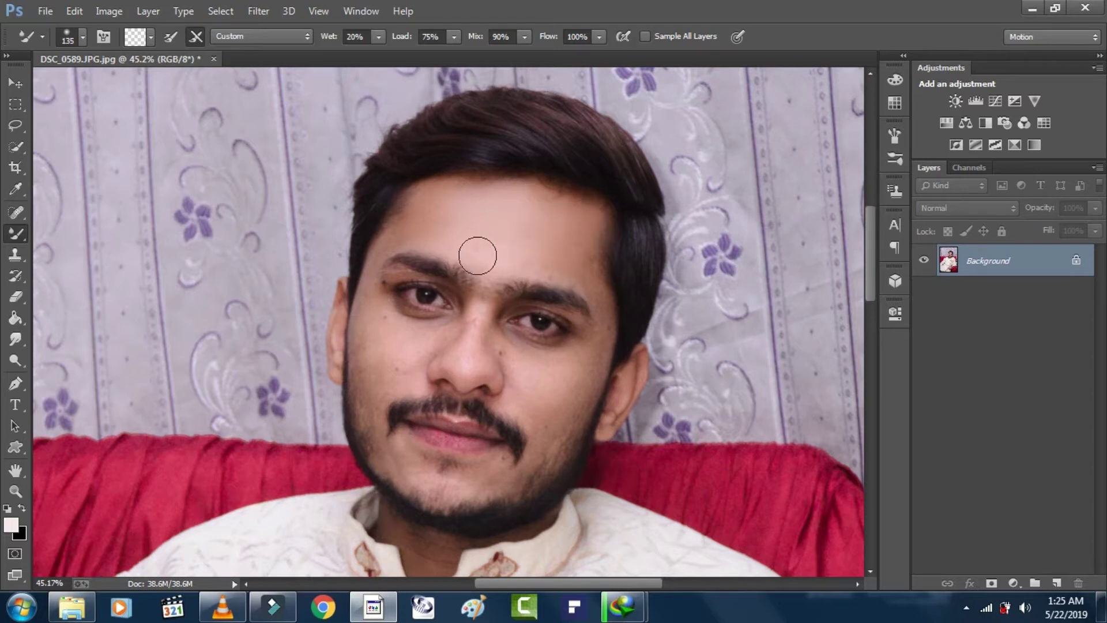
- Set the Mixer Brush size to 90 px and blend the forehead skin near the hairline
{"action": "right_click", "coordinate": [432, 236]}
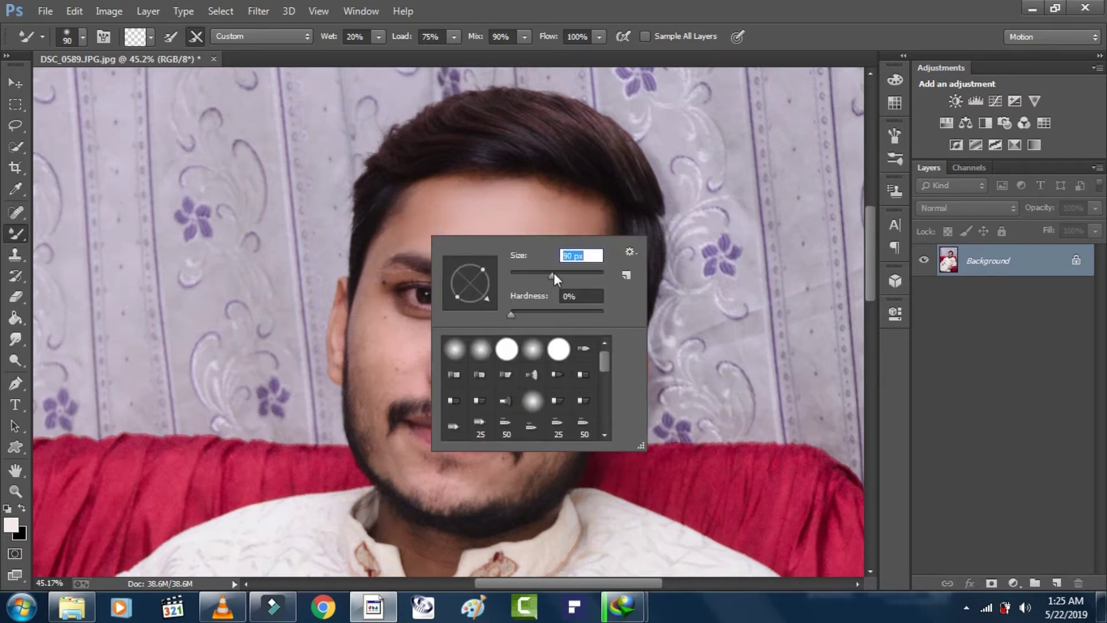
{"action": "key", "text": "Return"}
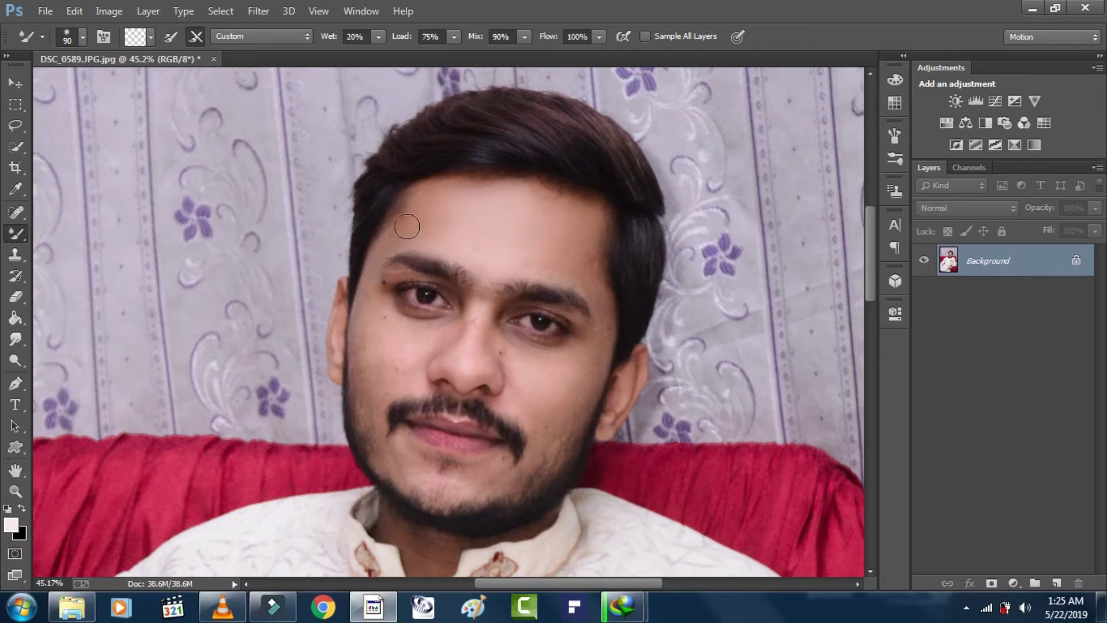
{"action": "scroll", "coordinate": [380, 256], "scroll_direction": "down", "scroll_amount": 1}
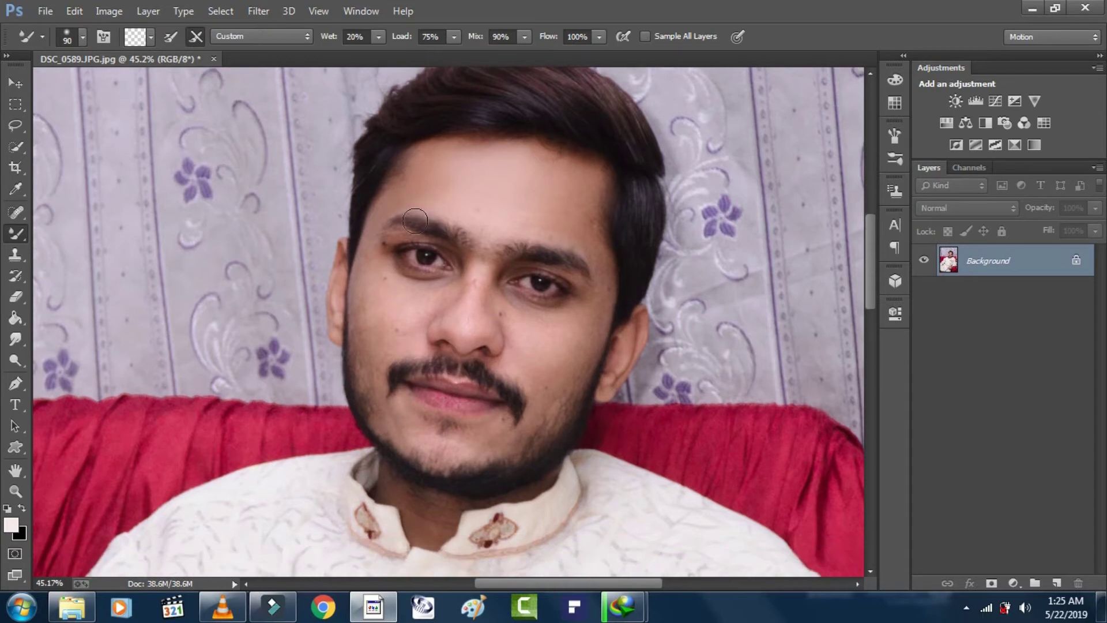
- Smooth the subject's right cheek and the nose bridge with the Mixer Brush at 107 px and 146 px
{"action": "right_click", "coordinate": [429, 226]}
{"action": "left_click_drag", "start_coordinate": [548, 264], "coordinate": [559, 263]}
{"action": "key", "text": "Return"}
{"action": "scroll", "coordinate": [377, 282], "scroll_direction": "up", "scroll_amount": 1}
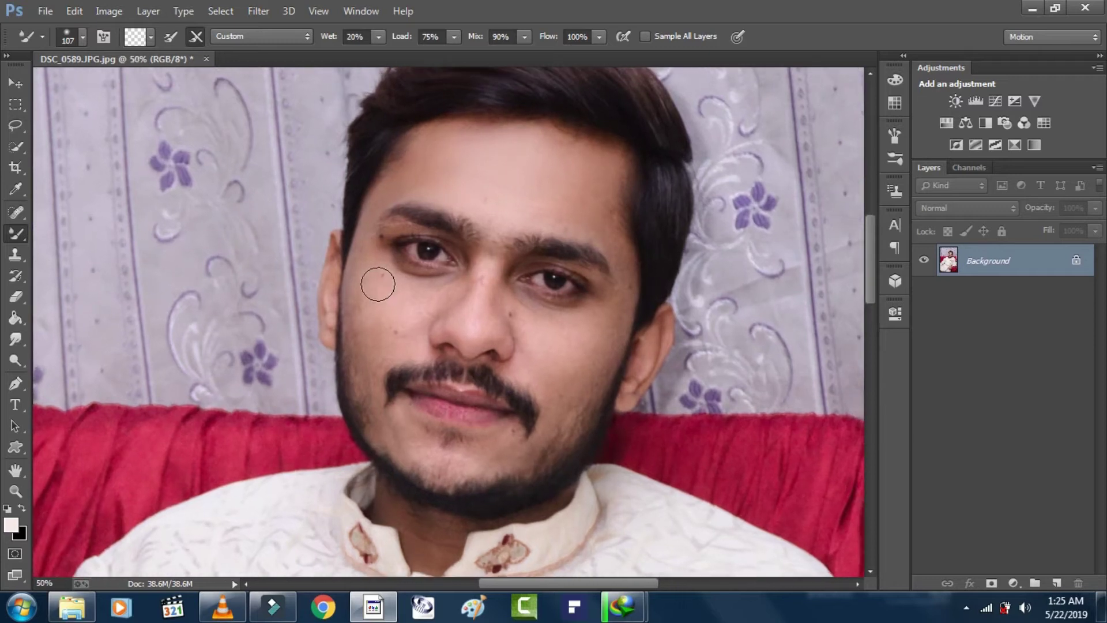
{"action": "right_click", "coordinate": [495, 306]}
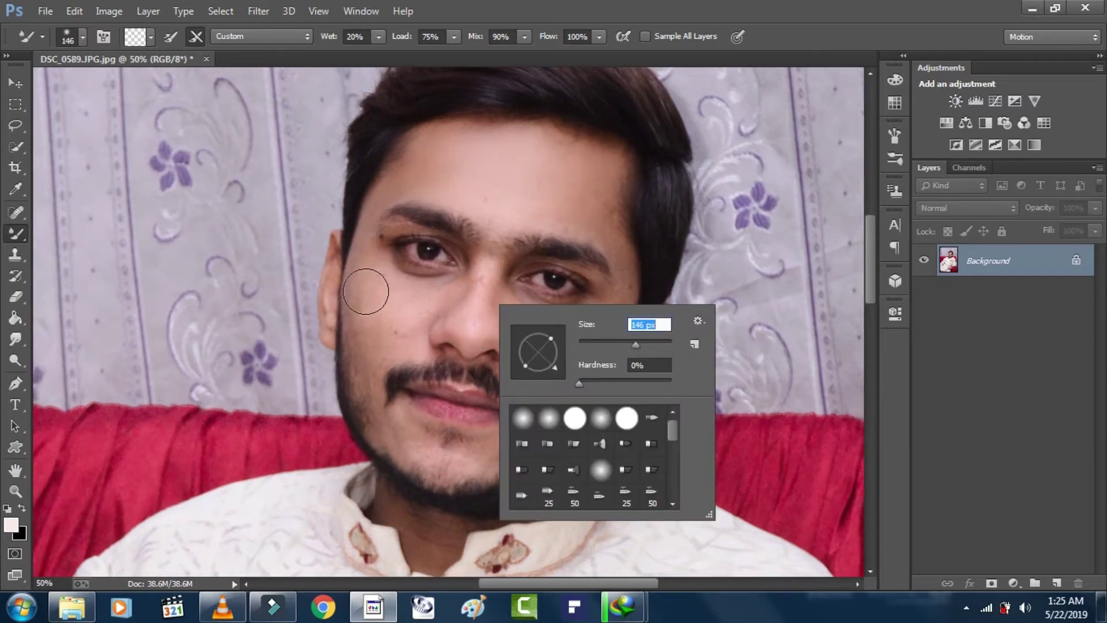
{"action": "key", "text": "Return"}
{"action": "mouse_move", "coordinate": [364, 307]}
{"action": "left_mouse_down"}
{"action": "mouse_move", "coordinate": [364, 361]}
{"action": "mouse_move", "coordinate": [384, 325]}
{"action": "mouse_move", "coordinate": [388, 252]}
{"action": "mouse_move", "coordinate": [371, 265]}
{"action": "mouse_move", "coordinate": [390, 334]}
{"action": "mouse_move", "coordinate": [398, 323]}
{"action": "mouse_move", "coordinate": [368, 341]}
{"action": "mouse_move", "coordinate": [454, 284]}
{"action": "mouse_move", "coordinate": [436, 268]}
{"action": "mouse_move", "coordinate": [404, 339]}
{"action": "mouse_move", "coordinate": [429, 292]}
{"action": "mouse_move", "coordinate": [427, 265]}
{"action": "mouse_move", "coordinate": [373, 303]}
{"action": "mouse_move", "coordinate": [365, 258]}
{"action": "mouse_move", "coordinate": [410, 181]}
{"action": "left_mouse_up"}
{"action": "mouse_move", "coordinate": [369, 305]}
{"action": "left_mouse_down"}
{"action": "mouse_move", "coordinate": [366, 337]}
{"action": "mouse_move", "coordinate": [361, 309]}
{"action": "mouse_move", "coordinate": [384, 356]}
{"action": "mouse_move", "coordinate": [421, 285]}
{"action": "mouse_move", "coordinate": [395, 334]}
{"action": "left_mouse_up"}
{"action": "mouse_move", "coordinate": [492, 288]}
{"action": "left_mouse_down"}
{"action": "mouse_move", "coordinate": [482, 213]}
{"action": "mouse_move", "coordinate": [494, 220]}
{"action": "mouse_move", "coordinate": [508, 205]}
{"action": "left_mouse_up"}
- Set the Mixer Brush size to 96 px and blend the forehead skin near the subject's left temple
{"action": "right_click", "coordinate": [508, 206]}
{"action": "left_click", "coordinate": [657, 173]}
{"action": "type", "text": "96"}
{"action": "key", "text": "Return"}
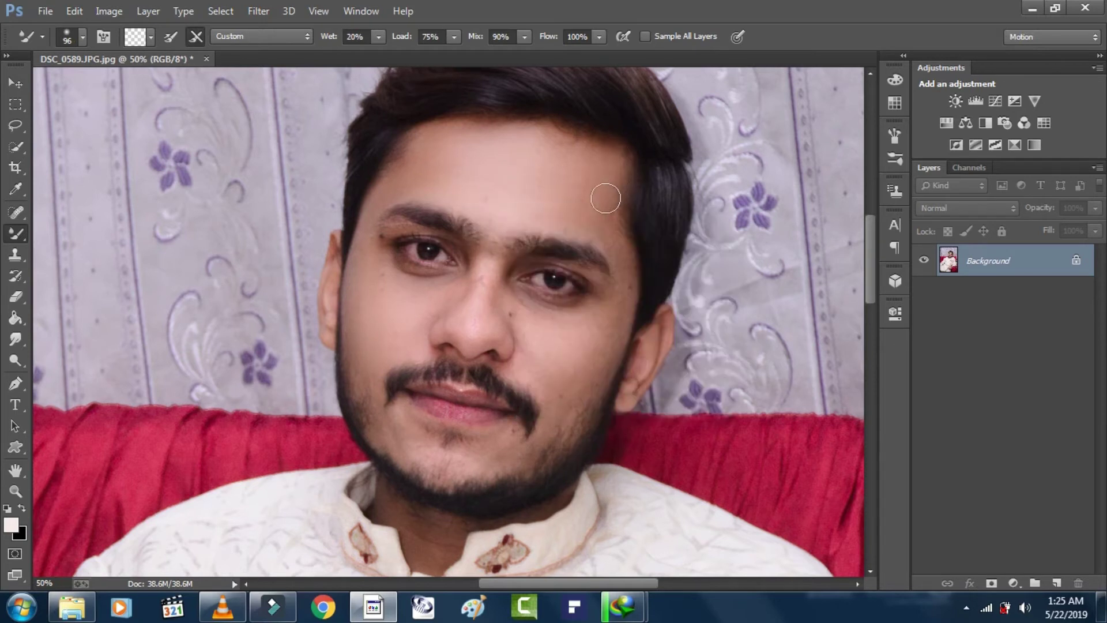
{"action": "left_click_drag", "start_coordinate": [575, 218], "coordinate": [578, 201]}
- Set the Mixer Brush size to 111 px and smooth the nose bridge and the subject's left cheek
{"action": "right_click", "coordinate": [595, 221]}
{"action": "left_click", "coordinate": [740, 237]}
{"action": "type", "text": "111"}
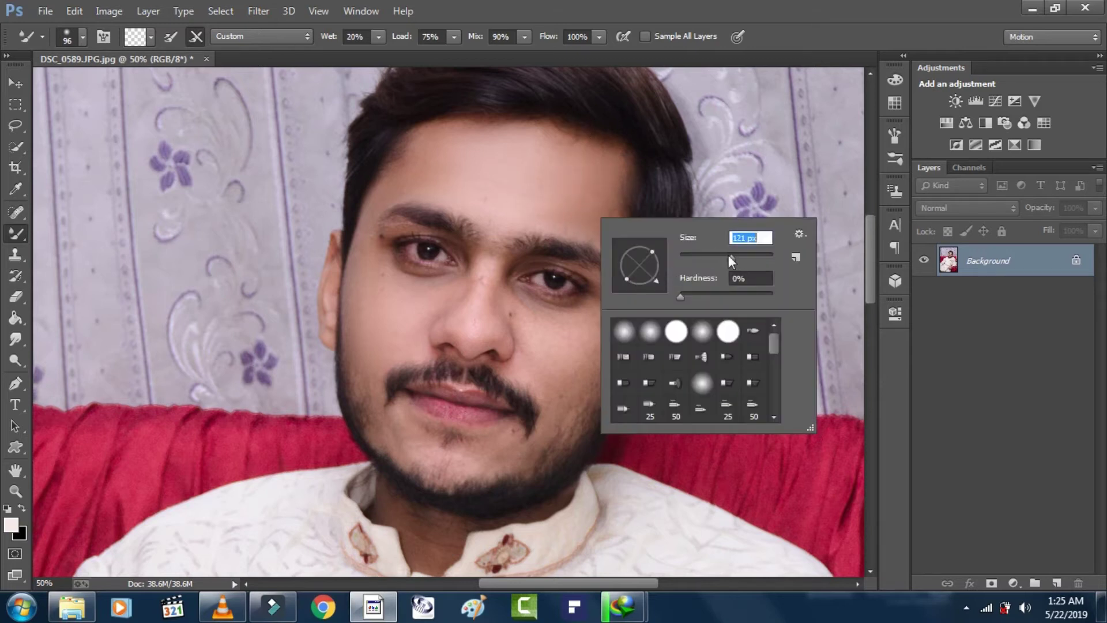
{"action": "key", "text": "Return"}
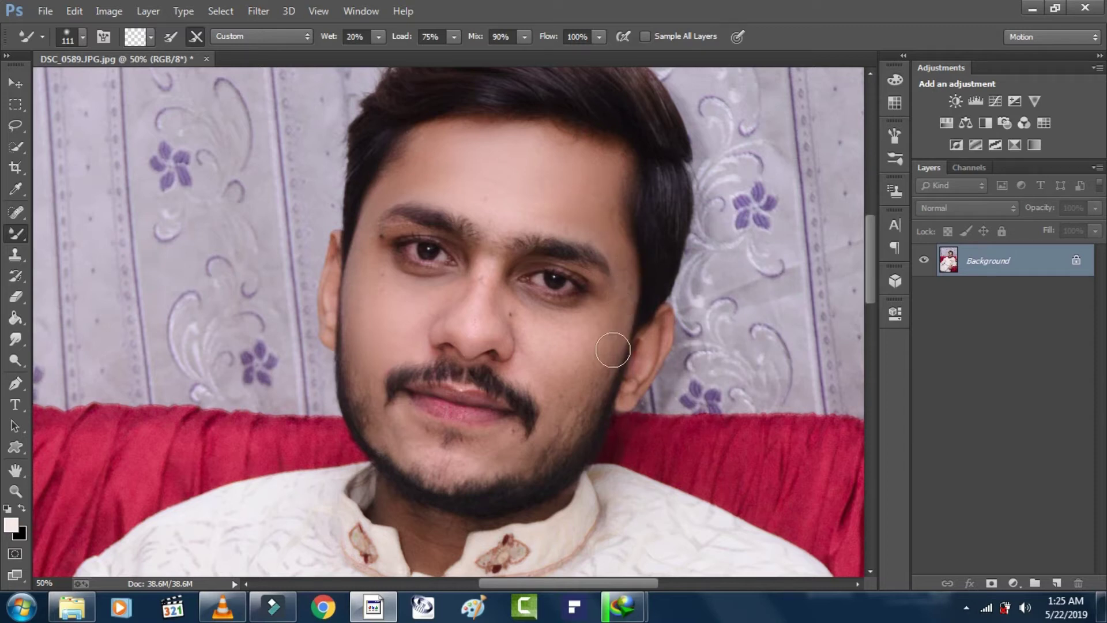
{"action": "scroll", "coordinate": [616, 349], "scroll_direction": "down", "scroll_amount": 1}
{"action": "scroll", "coordinate": [613, 350], "scroll_direction": "down", "scroll_amount": 1}
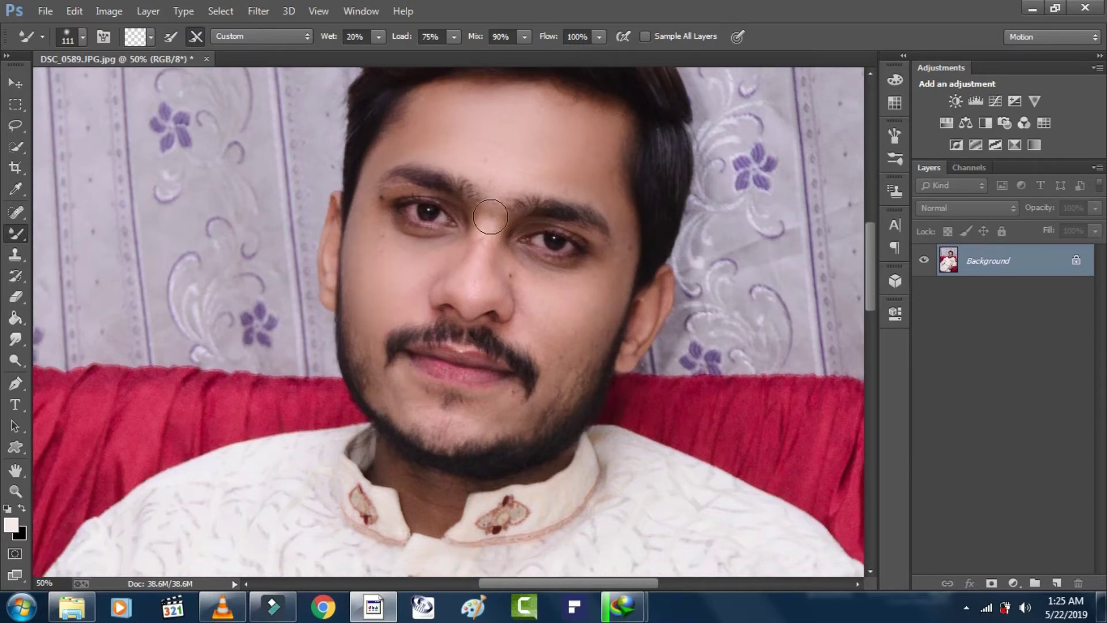
{"action": "mouse_move", "coordinate": [480, 251]}
{"action": "left_mouse_down"}
{"action": "mouse_move", "coordinate": [490, 226]}
{"action": "mouse_move", "coordinate": [466, 278]}
{"action": "mouse_move", "coordinate": [492, 236]}
{"action": "mouse_move", "coordinate": [473, 269]}
{"action": "mouse_move", "coordinate": [476, 287]}
{"action": "mouse_move", "coordinate": [498, 294]}
{"action": "mouse_move", "coordinate": [472, 251]}
{"action": "mouse_move", "coordinate": [480, 245]}
{"action": "mouse_move", "coordinate": [454, 264]}
{"action": "mouse_move", "coordinate": [496, 252]}
{"action": "mouse_move", "coordinate": [505, 262]}
{"action": "mouse_move", "coordinate": [500, 184]}
{"action": "left_mouse_up"}
{"action": "left_click_drag", "start_coordinate": [566, 309], "coordinate": [589, 306]}
- Set the Mixer Brush size to 121 px and even out the subject's left cheek from beside the nose to the ear
{"action": "right_click", "coordinate": [588, 306]}
{"action": "left_click", "coordinate": [690, 329]}
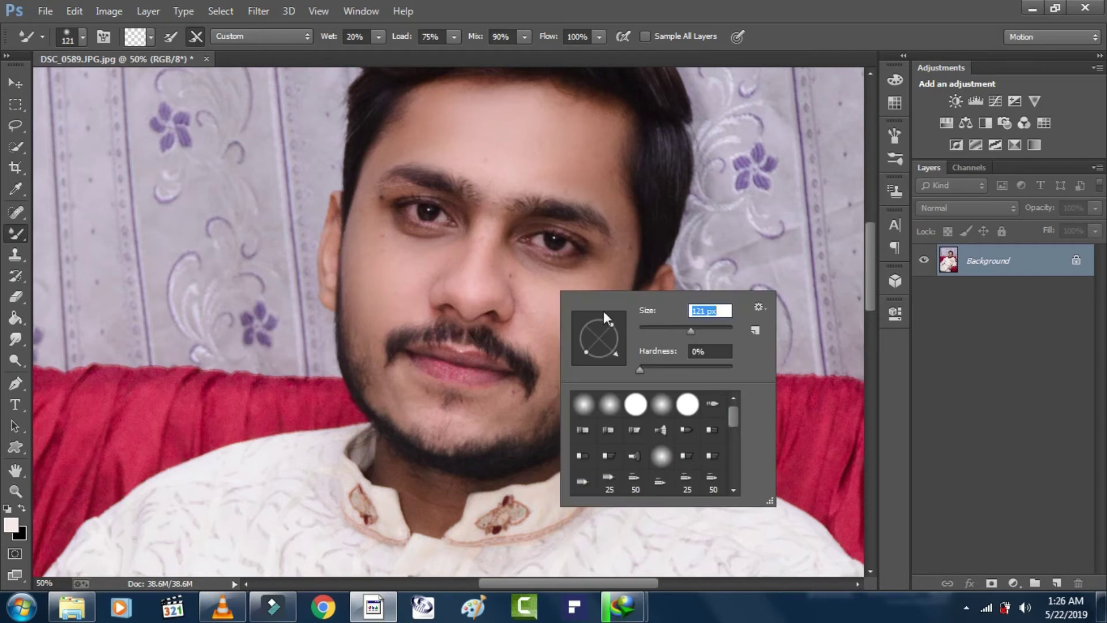
{"action": "left_click", "coordinate": [515, 272]}
{"action": "mouse_move", "coordinate": [506, 271]}
{"action": "left_mouse_down"}
{"action": "mouse_move", "coordinate": [512, 254]}
{"action": "mouse_move", "coordinate": [538, 301]}
{"action": "mouse_move", "coordinate": [543, 327]}
{"action": "mouse_move", "coordinate": [526, 329]}
{"action": "mouse_move", "coordinate": [546, 331]}
{"action": "mouse_move", "coordinate": [566, 363]}
{"action": "mouse_move", "coordinate": [558, 297]}
{"action": "left_mouse_up"}
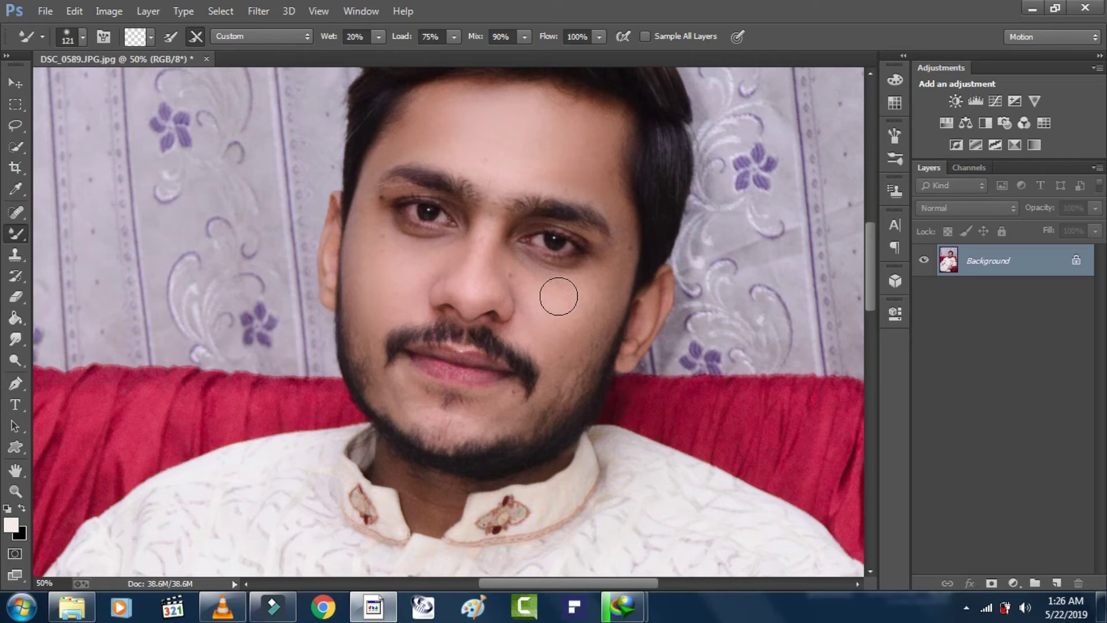
{"action": "mouse_move", "coordinate": [559, 296]}
{"action": "left_mouse_down"}
{"action": "mouse_move", "coordinate": [544, 301]}
{"action": "mouse_move", "coordinate": [490, 237]}
{"action": "mouse_move", "coordinate": [573, 328]}
{"action": "mouse_move", "coordinate": [554, 328]}
{"action": "mouse_move", "coordinate": [568, 331]}
{"action": "mouse_move", "coordinate": [600, 300]}
{"action": "mouse_move", "coordinate": [588, 320]}
{"action": "mouse_move", "coordinate": [608, 279]}
{"action": "mouse_move", "coordinate": [594, 271]}
{"action": "mouse_move", "coordinate": [588, 306]}
{"action": "left_mouse_up"}
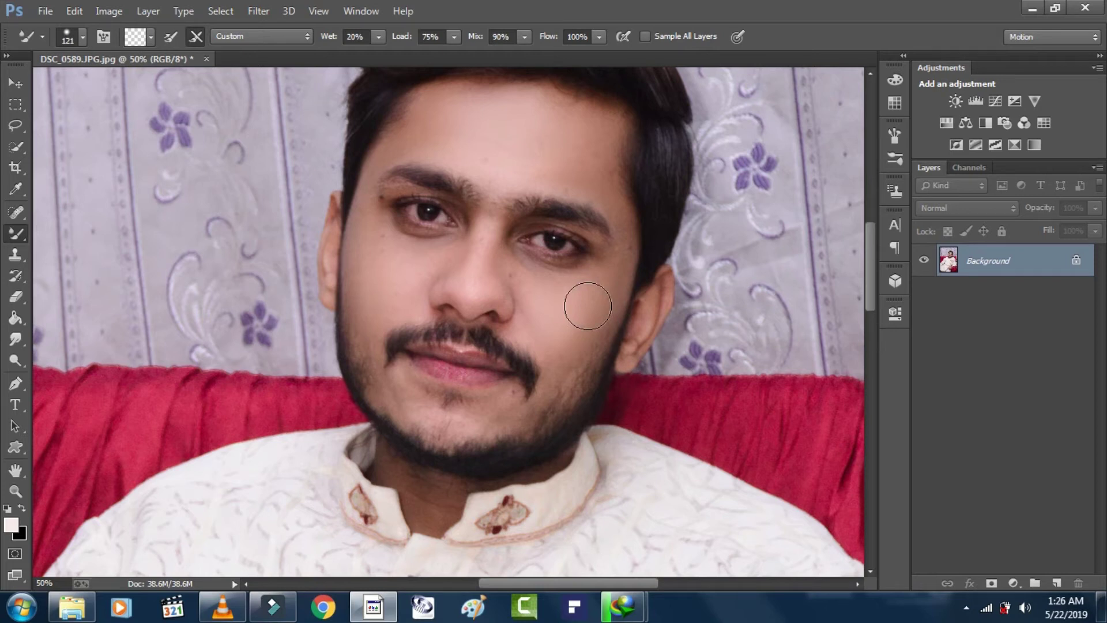
{"action": "mouse_move", "coordinate": [588, 305]}
{"action": "left_mouse_down"}
{"action": "mouse_move", "coordinate": [531, 274]}
{"action": "mouse_move", "coordinate": [573, 329]}
{"action": "mouse_move", "coordinate": [579, 321]}
{"action": "left_mouse_up"}
{"action": "scroll", "coordinate": [583, 329], "scroll_direction": "up", "scroll_amount": 2}
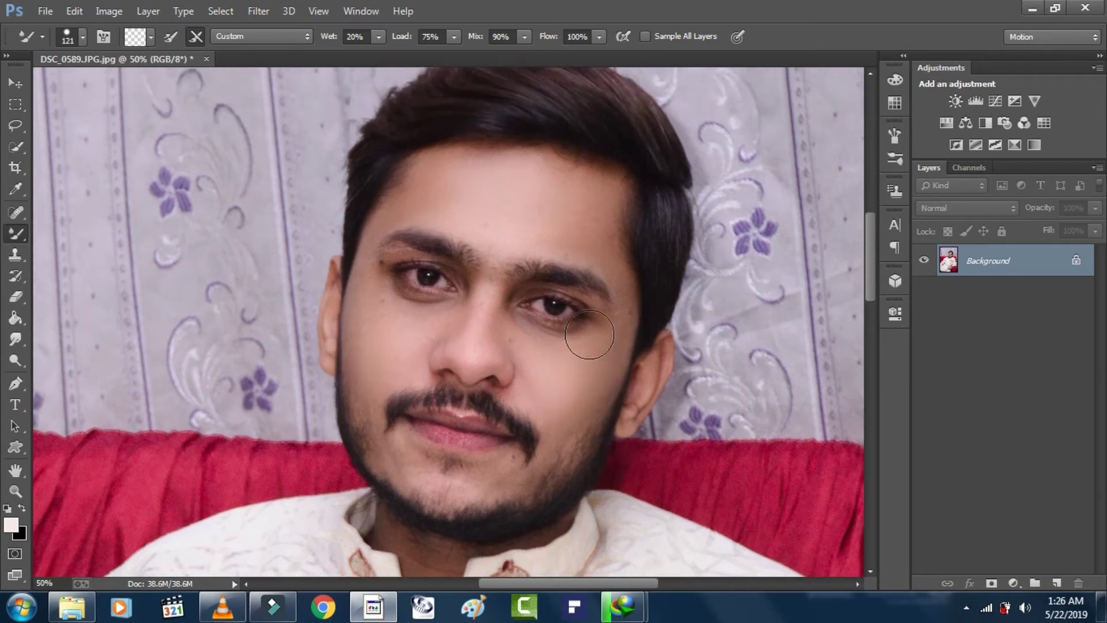
- Reduce the Mixer Brush size to 76 px and smooth the skin around the mouth and chin
{"action": "scroll", "coordinate": [589, 335], "scroll_direction": "down", "scroll_amount": 3}
{"action": "right_click", "coordinate": [522, 366]}
{"action": "left_click_drag", "start_coordinate": [638, 401], "coordinate": [632, 405]}
{"action": "left_click", "coordinate": [507, 374]}
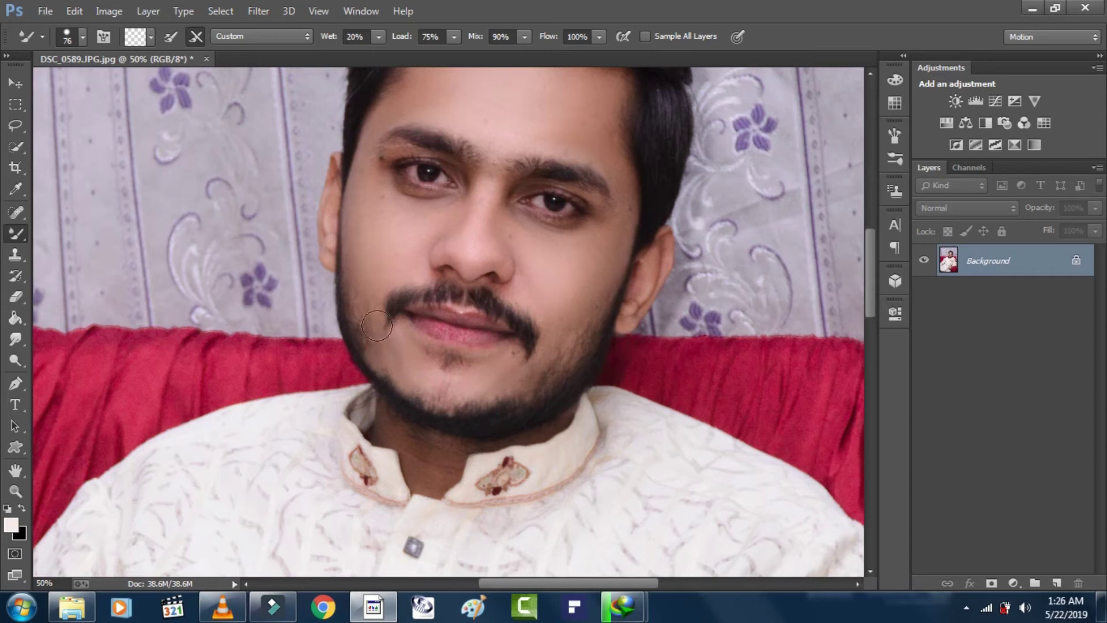
- Blend the skin beneath the subject's right eye with the 76 px Mixer Brush
{"action": "scroll", "coordinate": [397, 327], "scroll_direction": "up", "scroll_amount": 3}
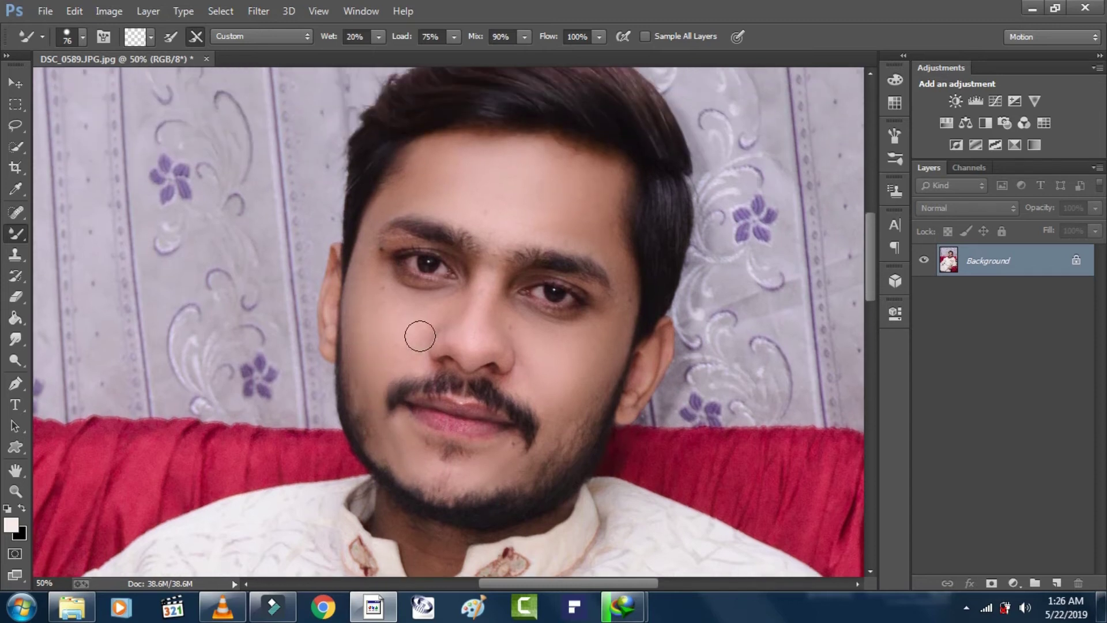
{"action": "scroll", "coordinate": [420, 359], "scroll_direction": "up", "scroll_amount": 2}
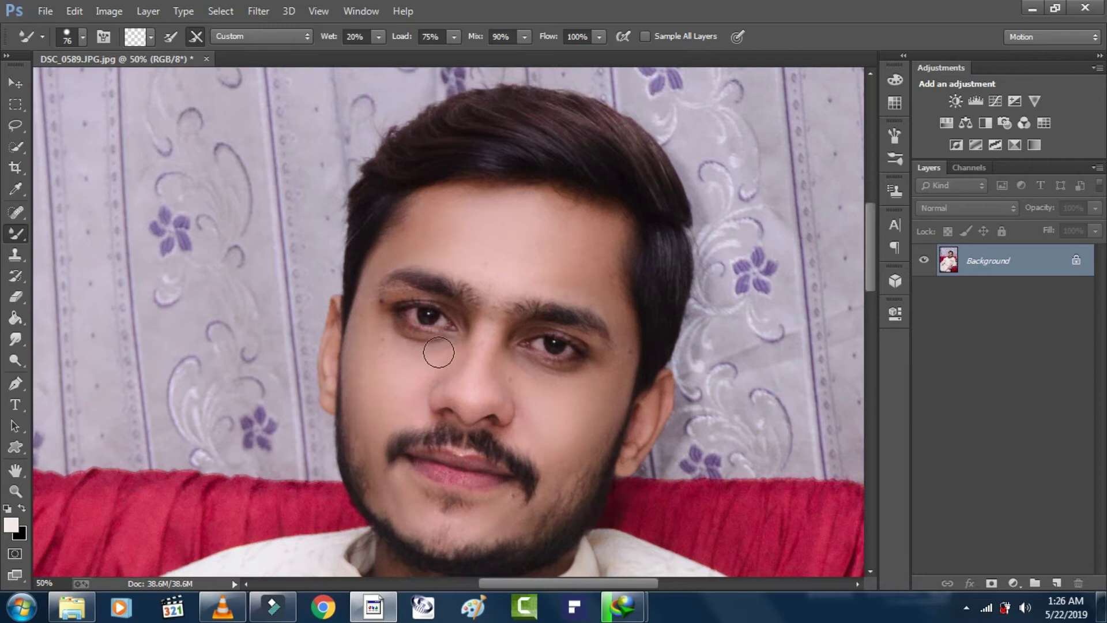
{"action": "mouse_move", "coordinate": [401, 344]}
{"action": "left_mouse_down"}
{"action": "mouse_move", "coordinate": [381, 348]}
{"action": "mouse_move", "coordinate": [384, 333]}
{"action": "left_mouse_up"}
- Open the Camera Raw filter on the whole portrait and set the Oranges saturation to -13
{"action": "left_click", "coordinate": [15, 491]}
{"action": "right_click", "coordinate": [354, 259]}
{"action": "left_click", "coordinate": [375, 277]}
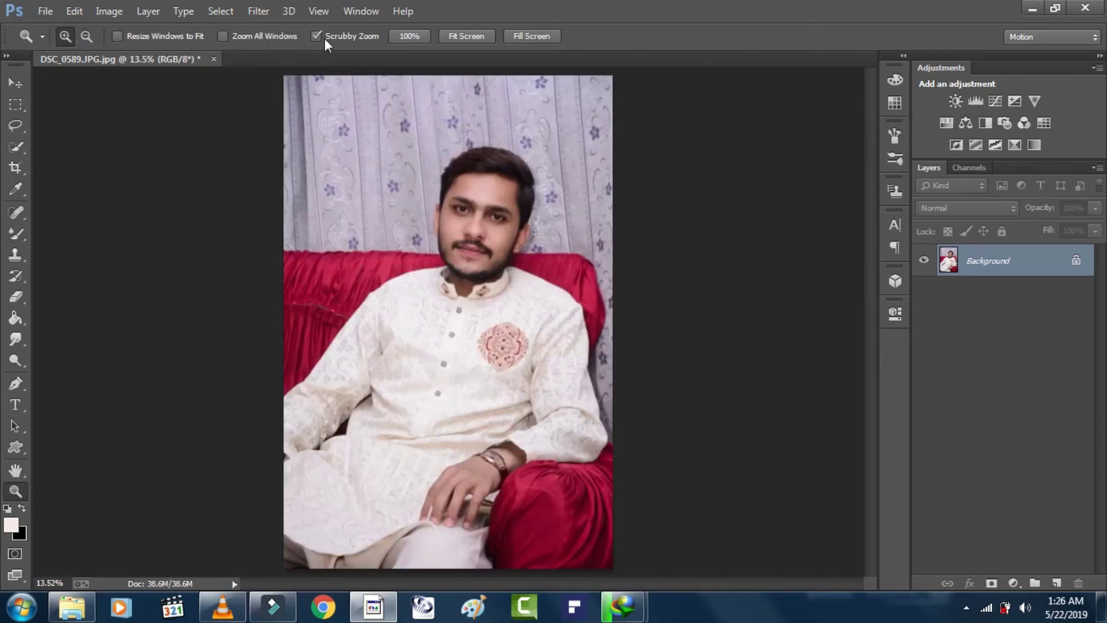
{"action": "left_click", "coordinate": [258, 11]}
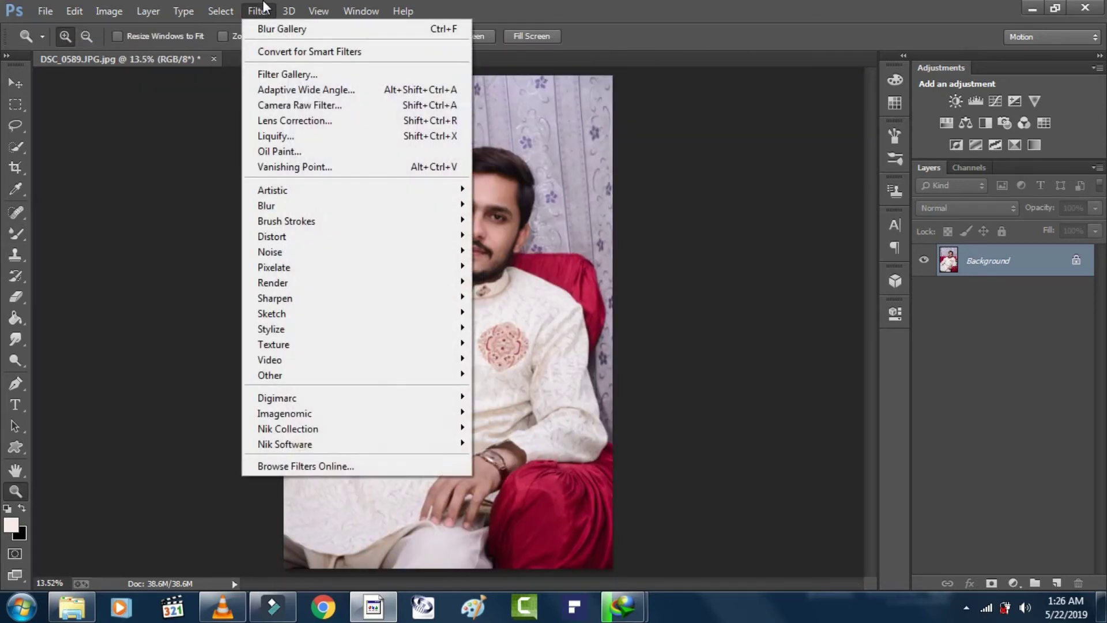
{"action": "left_click", "coordinate": [316, 106]}
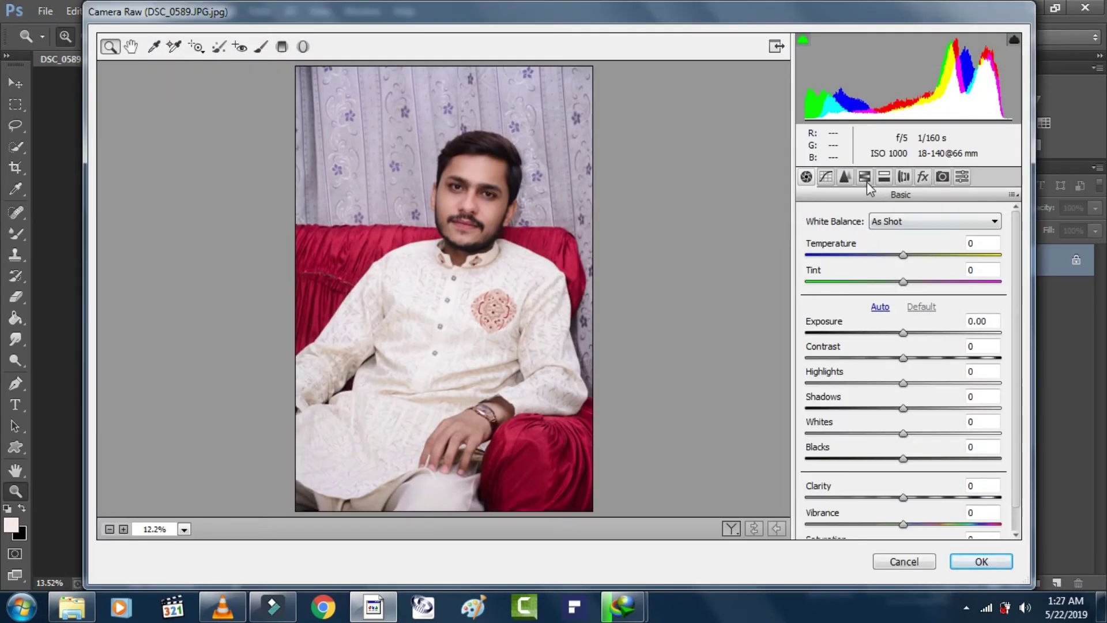
{"action": "left_click", "coordinate": [864, 177]}
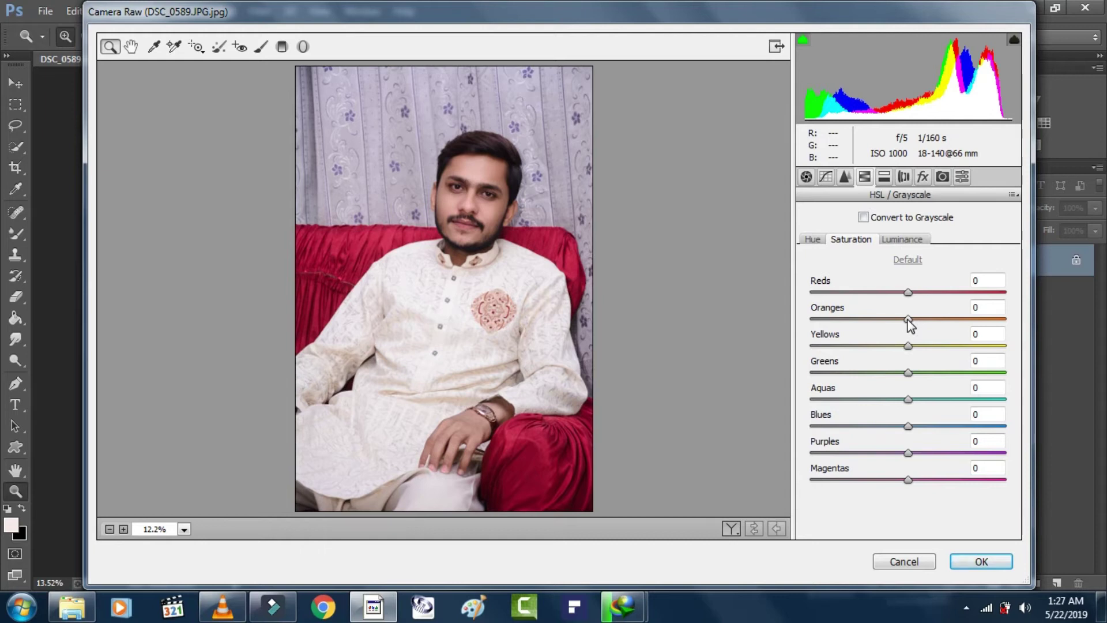
{"action": "left_click_drag", "start_coordinate": [909, 321], "coordinate": [900, 319]}
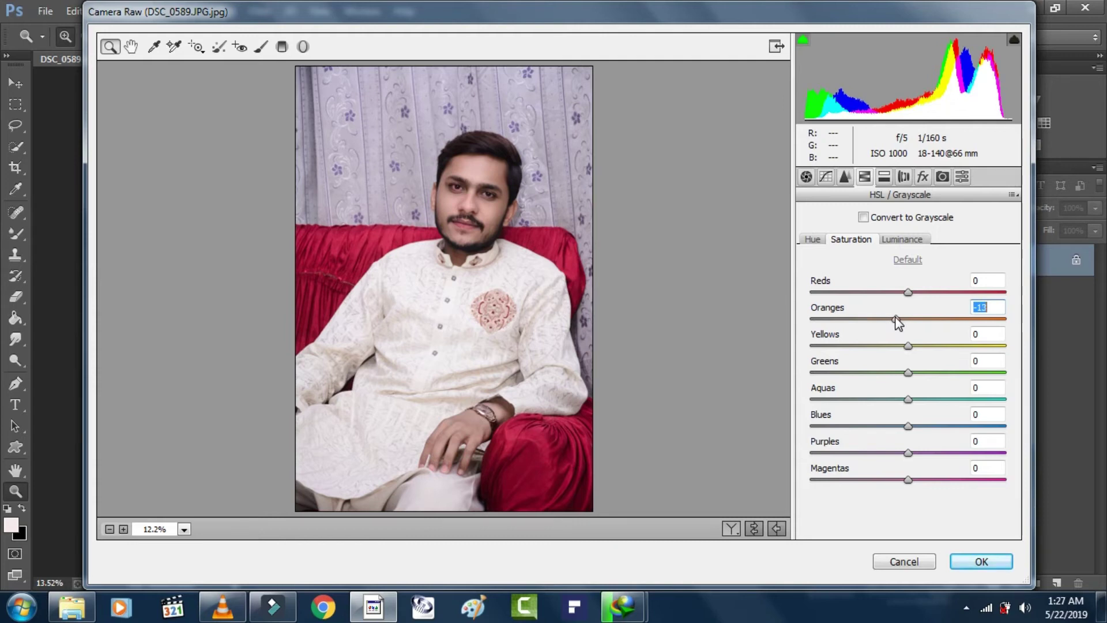
- Raise the Oranges luminance to +38 and apply the Camera Raw filter
{"action": "left_click", "coordinate": [917, 241]}
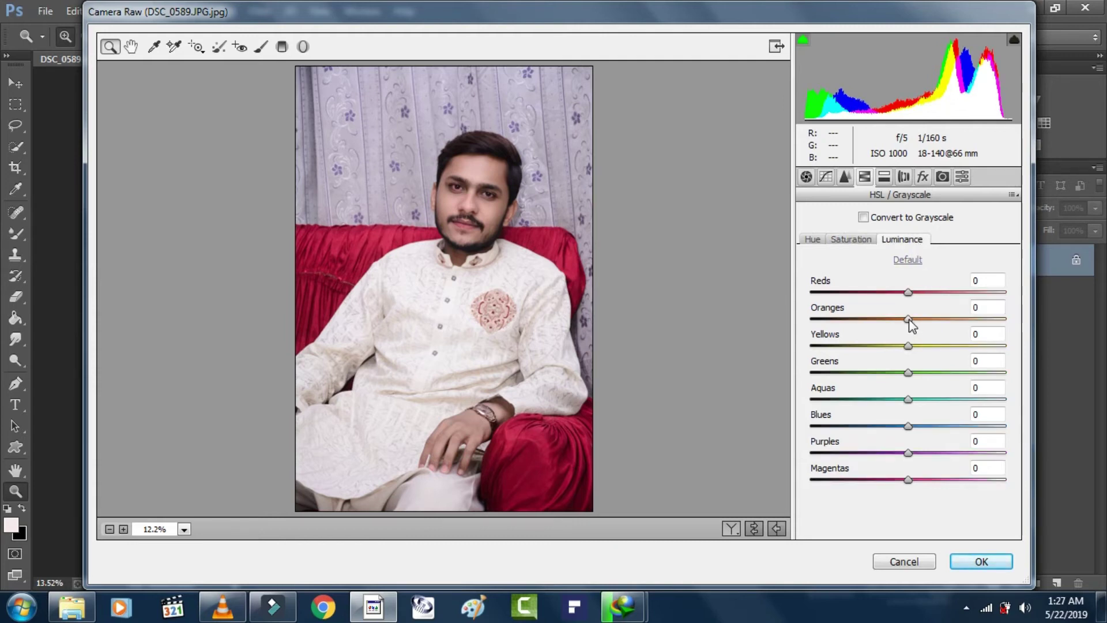
{"action": "left_click_drag", "start_coordinate": [944, 322], "coordinate": [959, 323]}
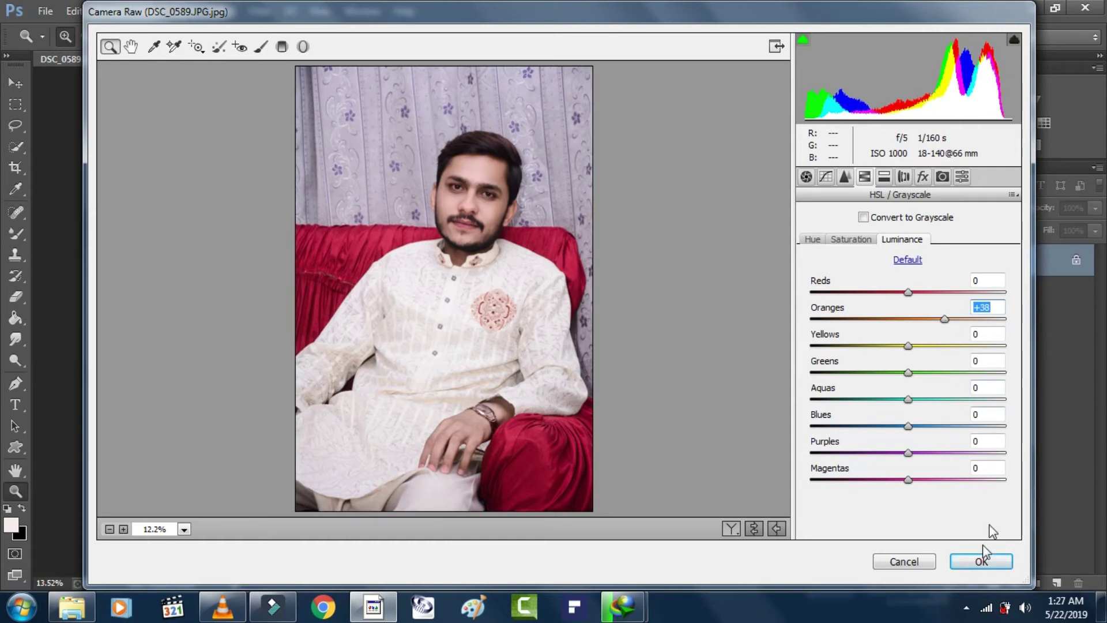
{"action": "left_click", "coordinate": [1006, 564]}
- Open the Liquify filter on the whole portrait
{"action": "left_click_drag", "start_coordinate": [492, 198], "coordinate": [552, 221]}
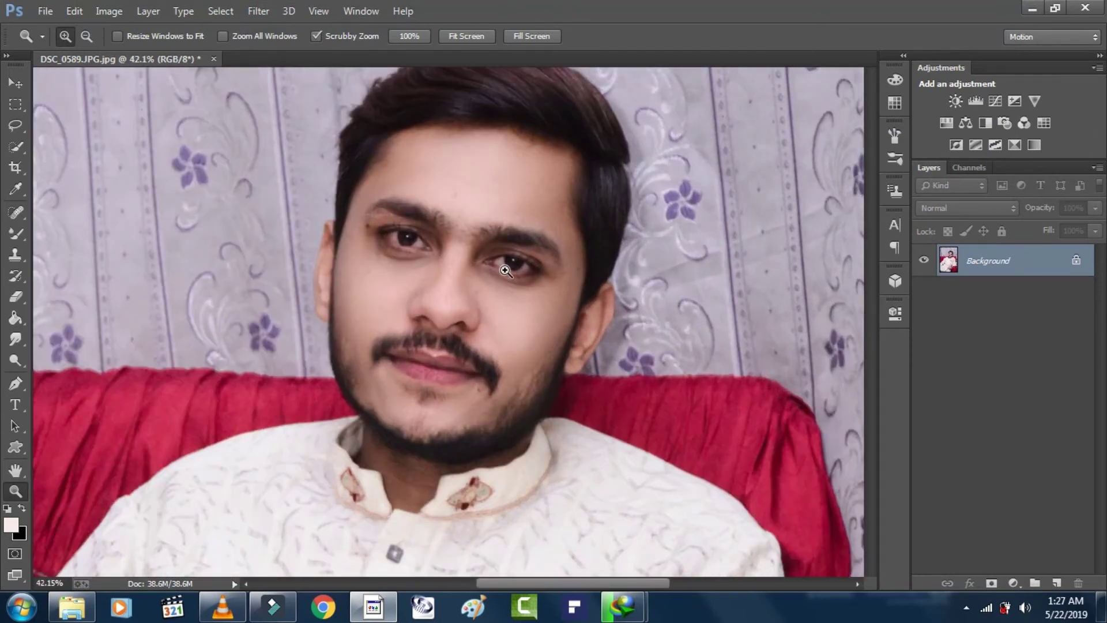
{"action": "scroll", "coordinate": [439, 234], "scroll_direction": "up", "scroll_amount": 2}
{"action": "scroll", "coordinate": [467, 238], "scroll_direction": "down", "scroll_amount": 1}
{"action": "right_click", "coordinate": [468, 238]}
{"action": "left_click", "coordinate": [490, 247]}
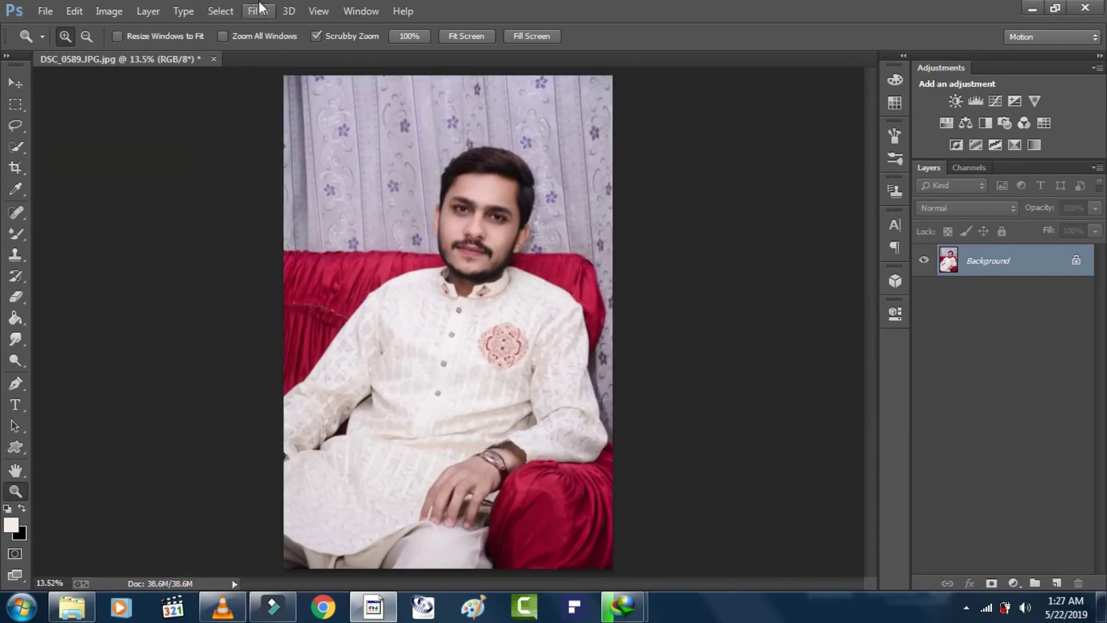
{"action": "left_click", "coordinate": [259, 5]}
{"action": "left_click", "coordinate": [314, 136]}
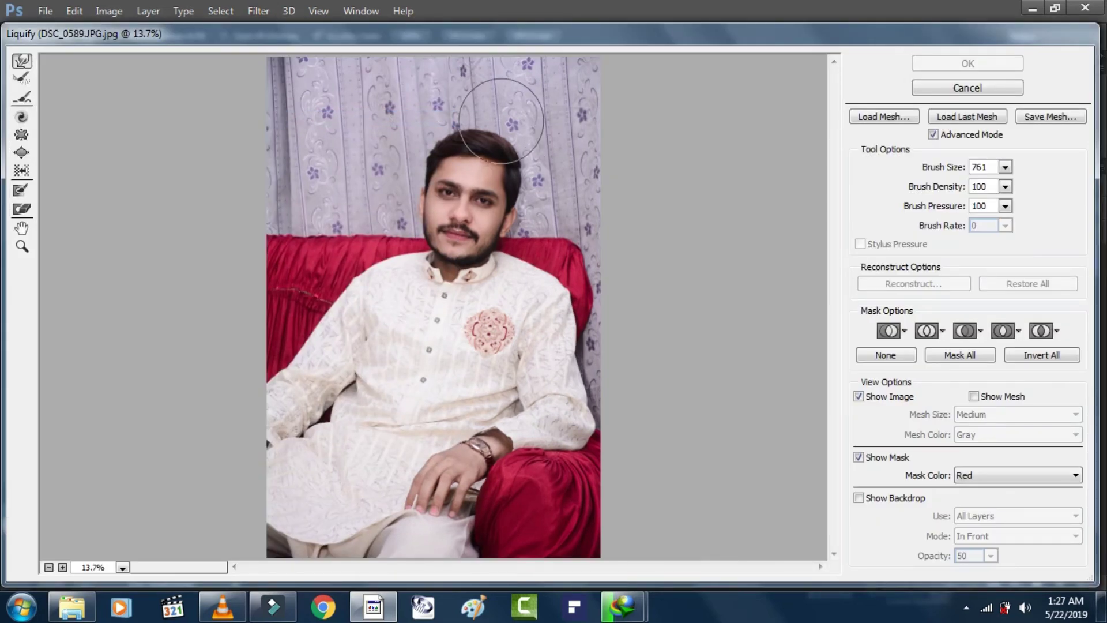
- Push the top of the man's hair upward with the 761 px Forward Warp brush on both sides and apply Liquify
{"action": "key", "text": "ctrl+plus"}
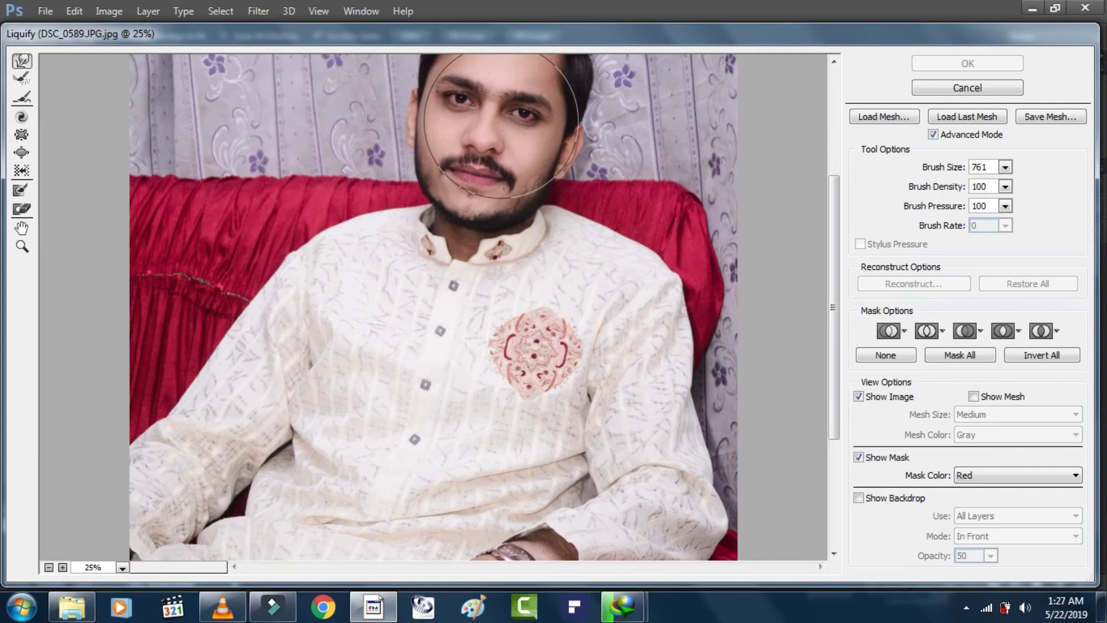
{"action": "scroll", "coordinate": [501, 126], "scroll_direction": "up", "scroll_amount": 3}
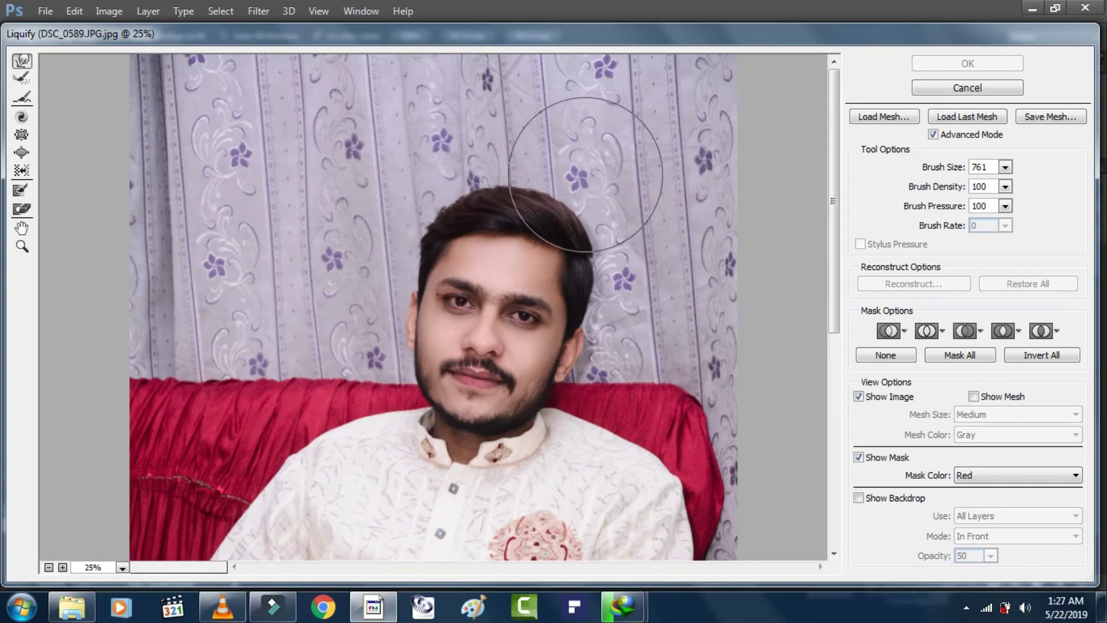
{"action": "left_click_drag", "start_coordinate": [585, 174], "coordinate": [578, 168]}
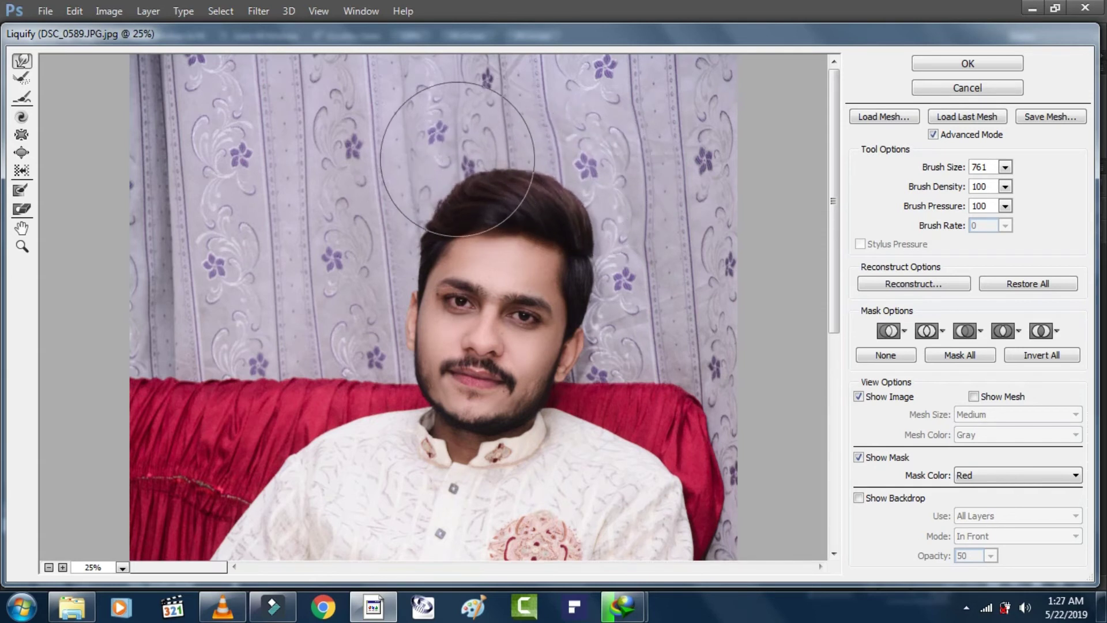
{"action": "left_click_drag", "start_coordinate": [441, 168], "coordinate": [467, 162]}
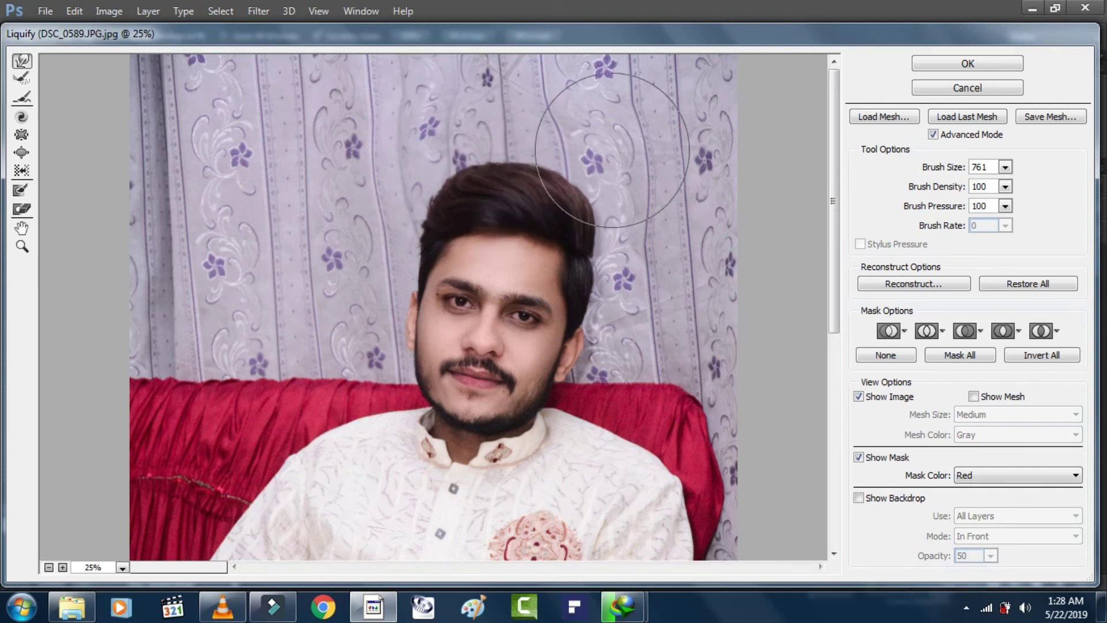
{"action": "key", "text": "bracketleft"}
{"action": "key", "text": "bracketleft"}
{"action": "key", "text": "bracketleft"}
{"action": "key", "text": "bracketleft"}
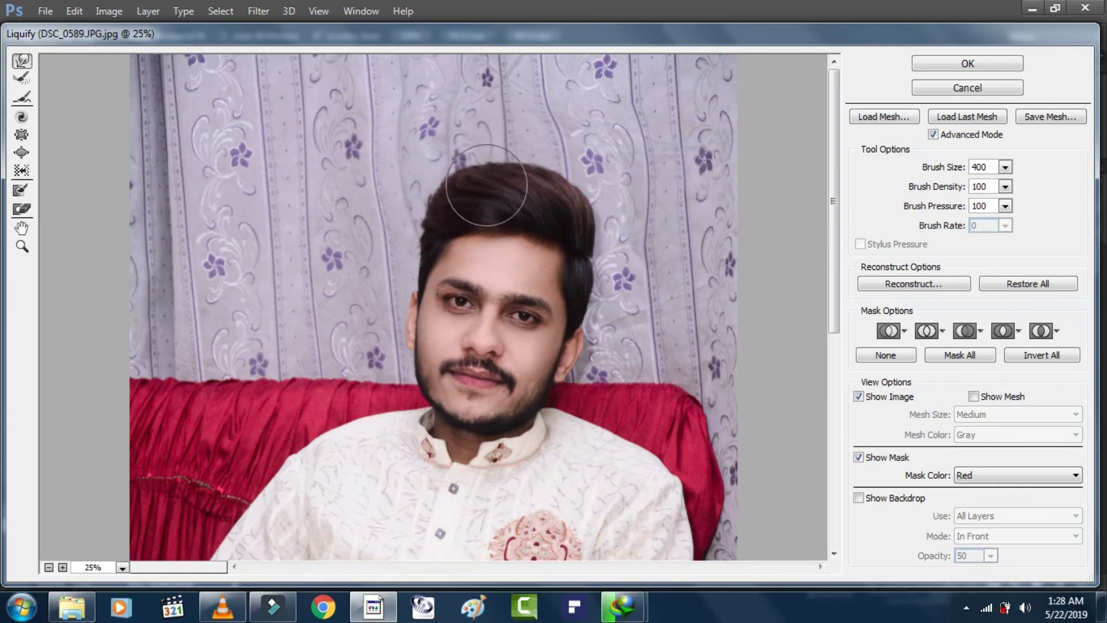
{"action": "left_click", "coordinate": [943, 67]}
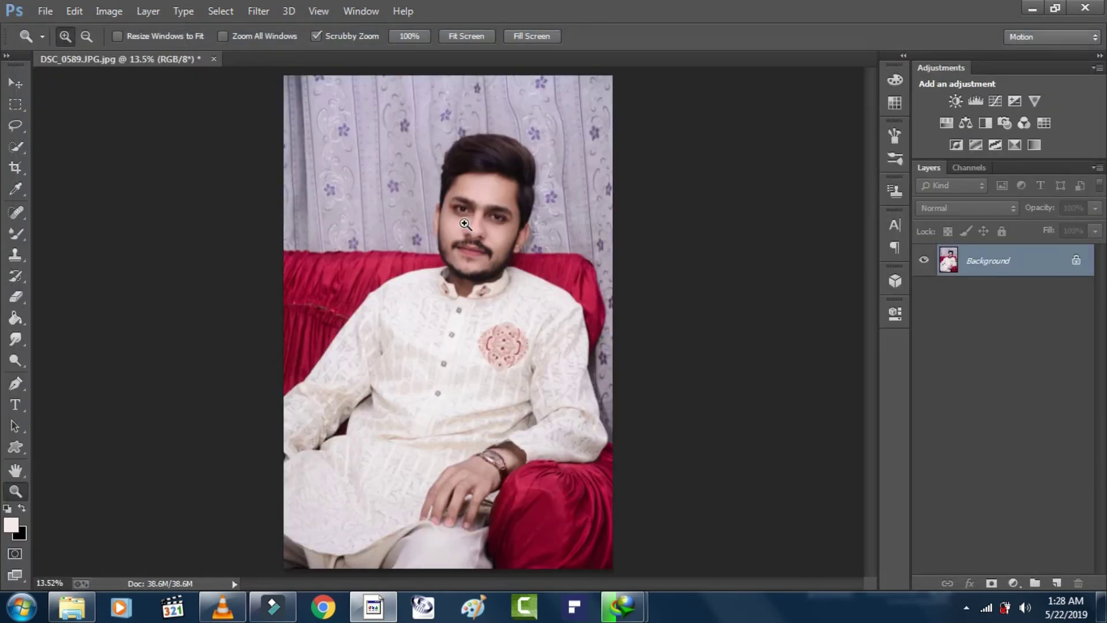
- Select the curtain background around the man's head and above the red sofa with the Quick Selection tool
{"action": "right_click", "coordinate": [464, 224]}
{"action": "left_click", "coordinate": [482, 235]}
{"action": "left_click", "coordinate": [15, 167]}
{"action": "left_click", "coordinate": [16, 146]}
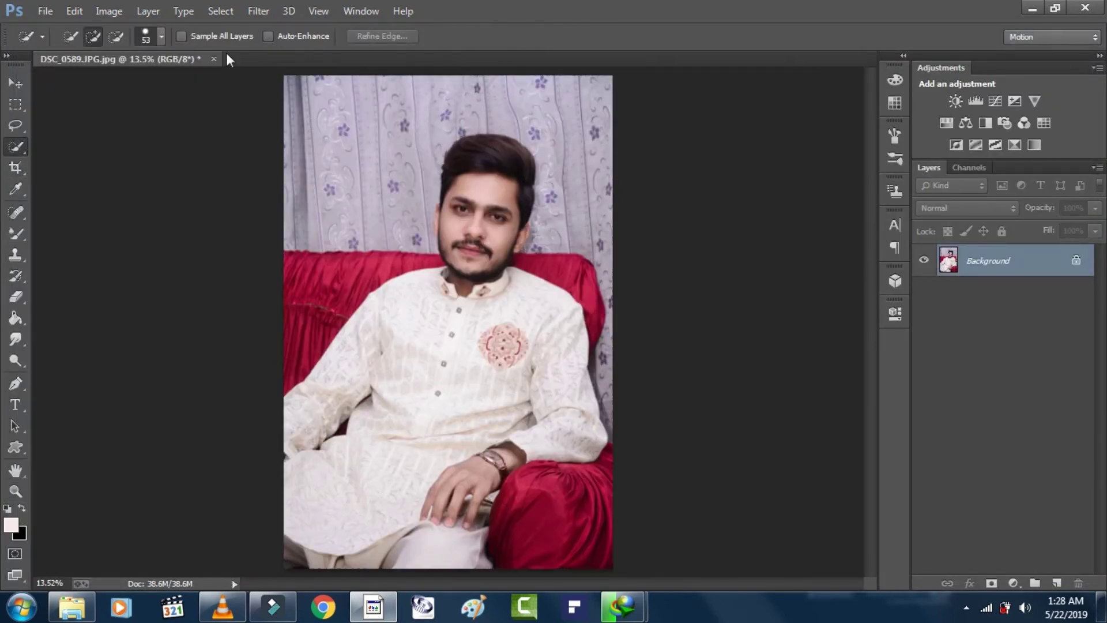
{"action": "left_click", "coordinate": [91, 39]}
{"action": "left_click", "coordinate": [161, 38]}
{"action": "left_click", "coordinate": [319, 122]}
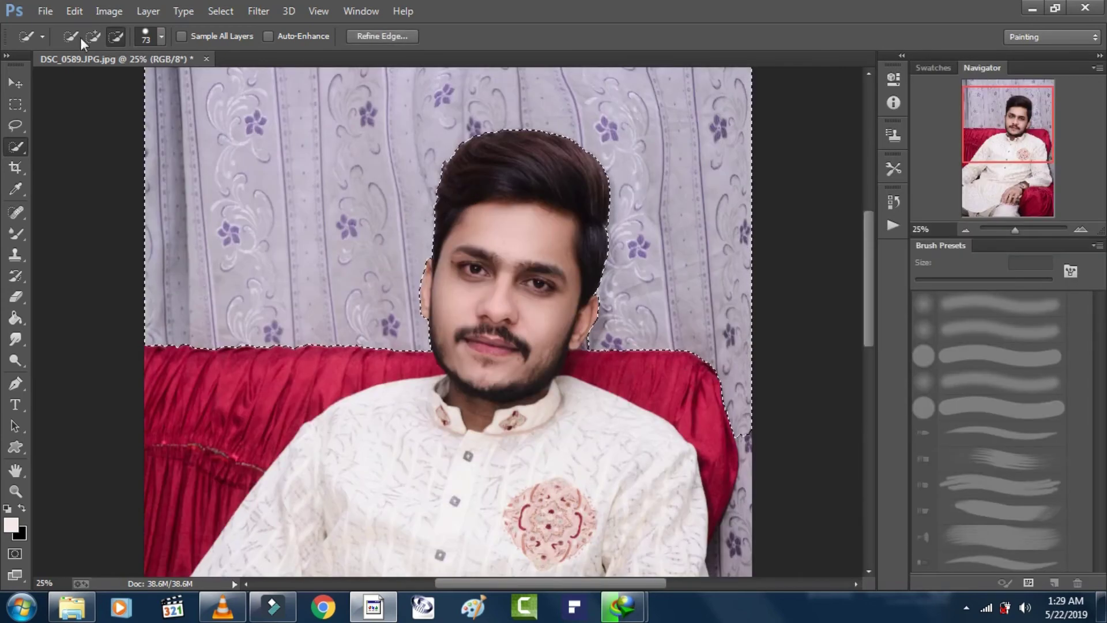
{"action": "left_click", "coordinate": [93, 35]}
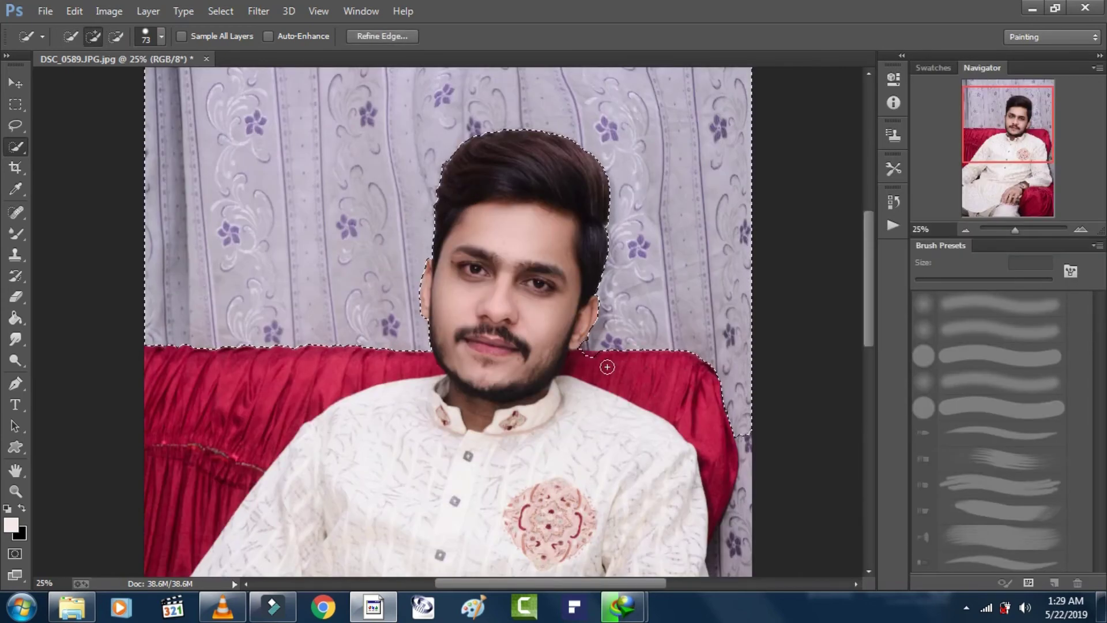
{"action": "key", "text": "s"}
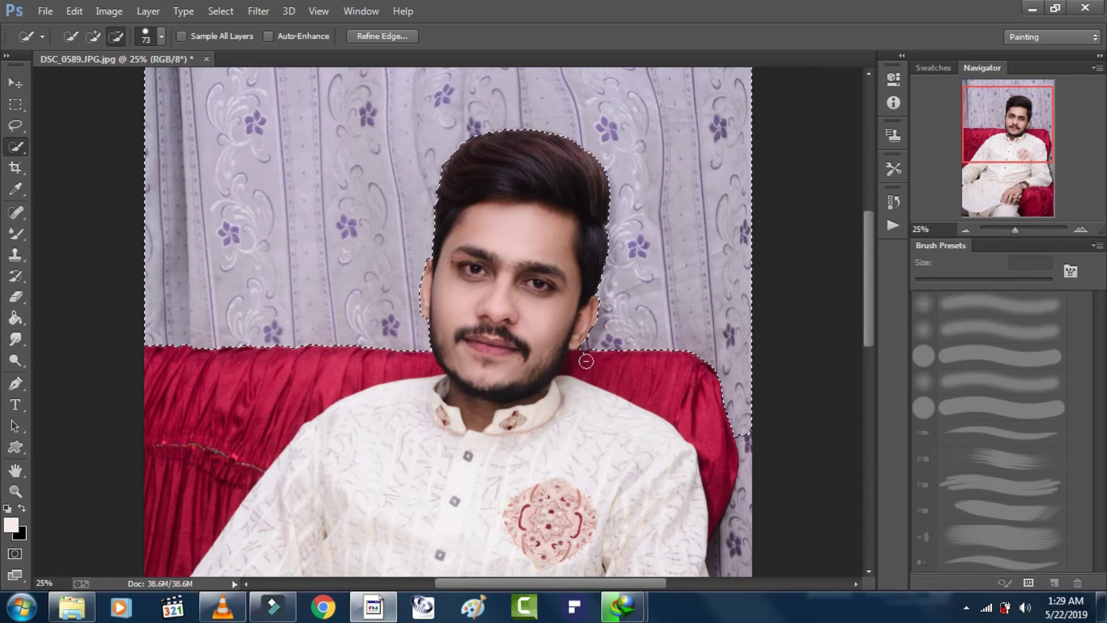
- Start a Tilt-Shift blur on the selected curtain with the whole portrait in view
{"action": "left_click", "coordinate": [16, 493]}
{"action": "right_click", "coordinate": [217, 365]}
{"action": "left_click", "coordinate": [250, 373]}
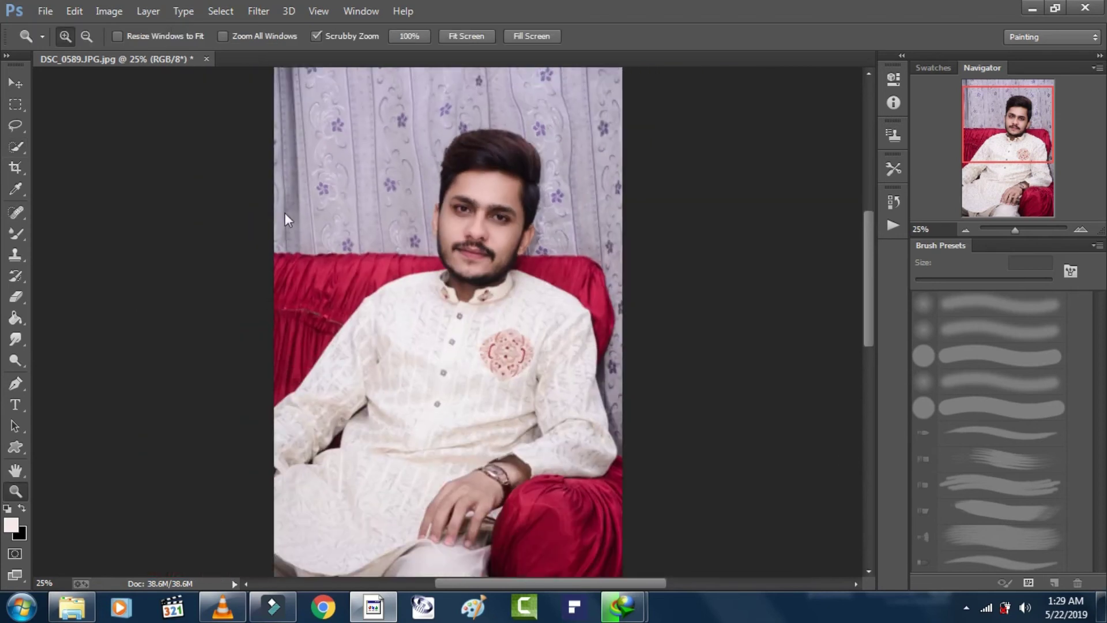
{"action": "left_click", "coordinate": [259, 11]}
{"action": "mouse_move", "coordinate": [317, 206]}
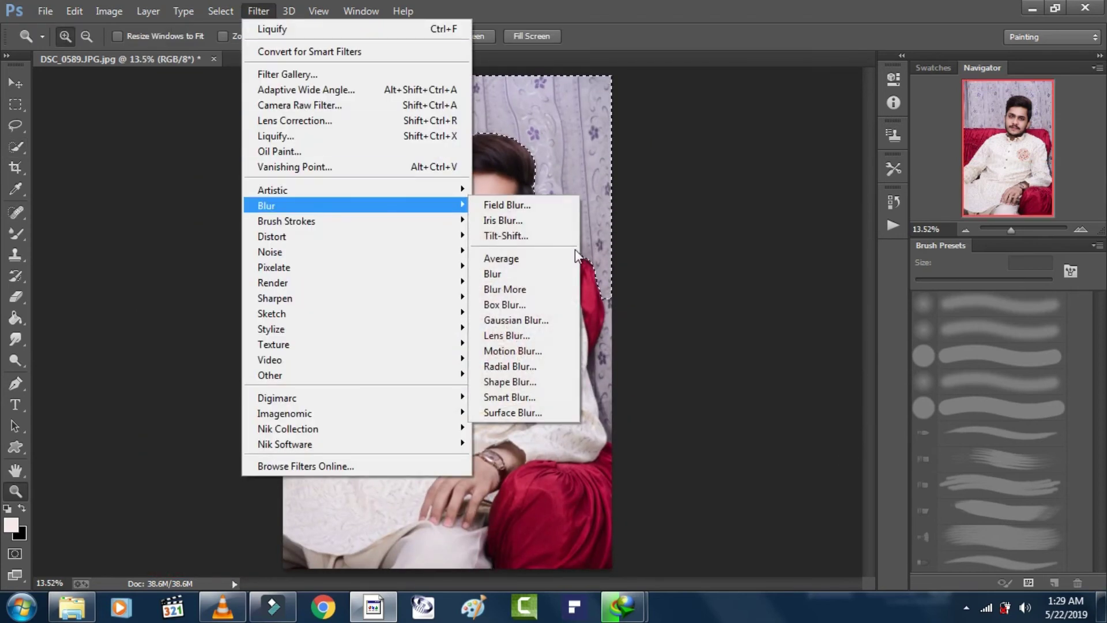
{"action": "left_click", "coordinate": [508, 235]}
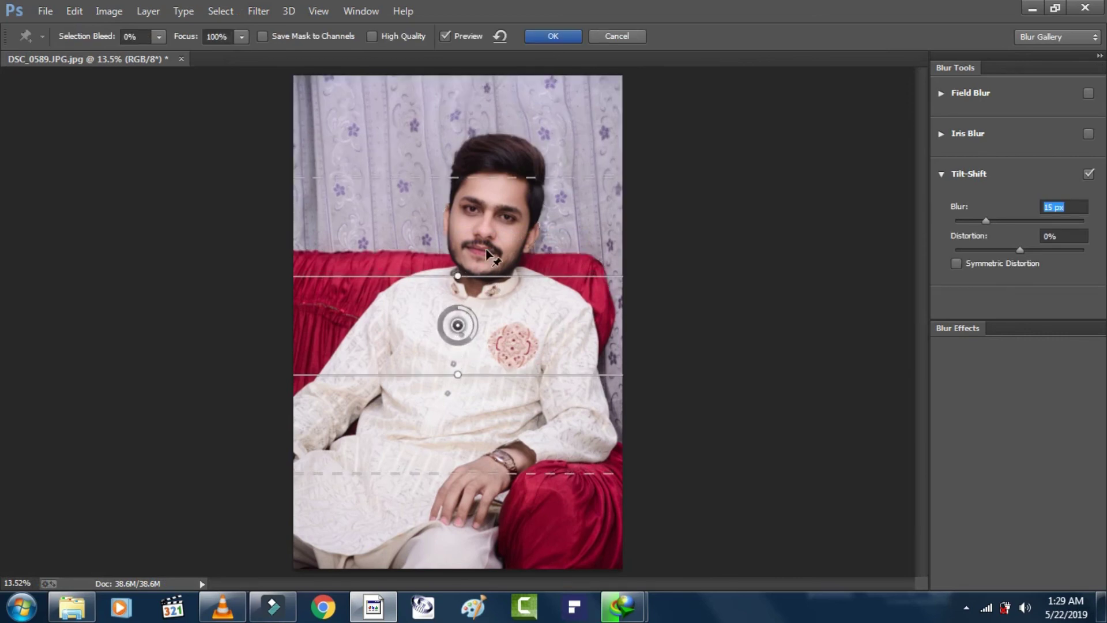
- Try a Tilt-Shift blur with the focus band lowered onto the chest, the upper transition narrowed and the blur slightly increased
{"action": "left_click_drag", "start_coordinate": [458, 322], "coordinate": [457, 365]}
{"action": "left_click_drag", "start_coordinate": [494, 219], "coordinate": [496, 230]}
{"action": "left_click_drag", "start_coordinate": [505, 310], "coordinate": [505, 307]}
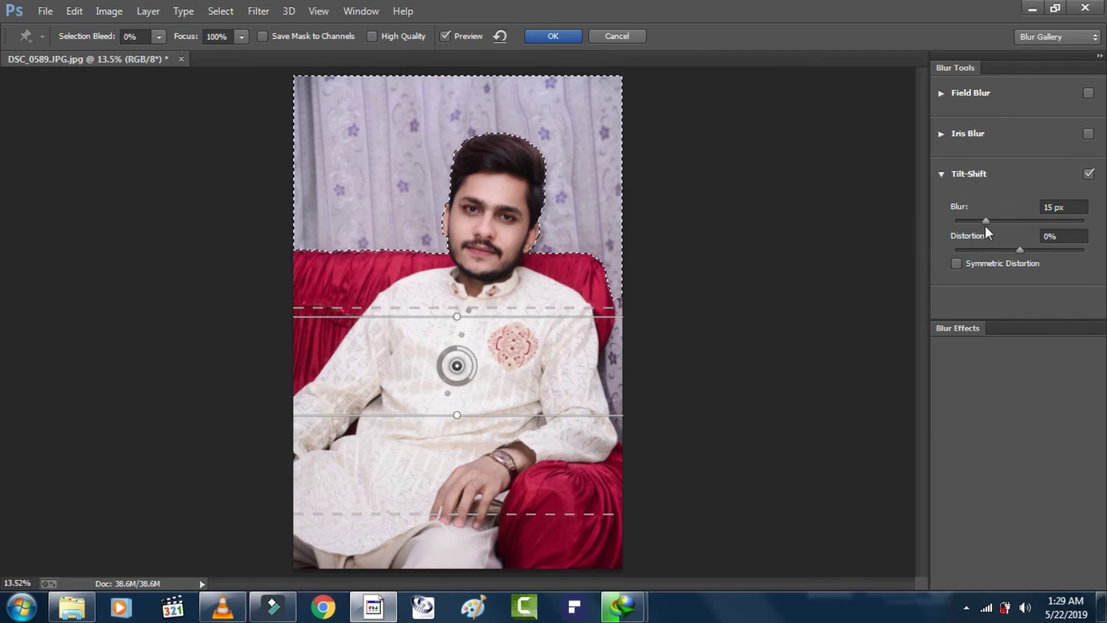
{"action": "left_click_drag", "start_coordinate": [985, 221], "coordinate": [989, 221]}
{"action": "left_click", "coordinate": [557, 35]}
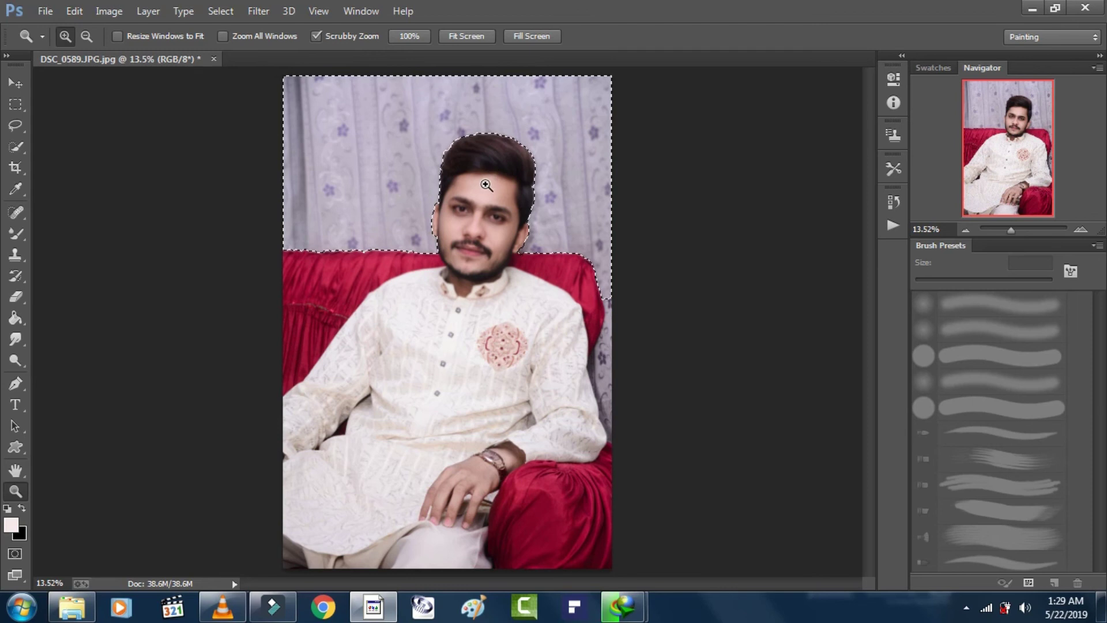
{"action": "left_click_drag", "start_coordinate": [559, 213], "coordinate": [581, 223]}
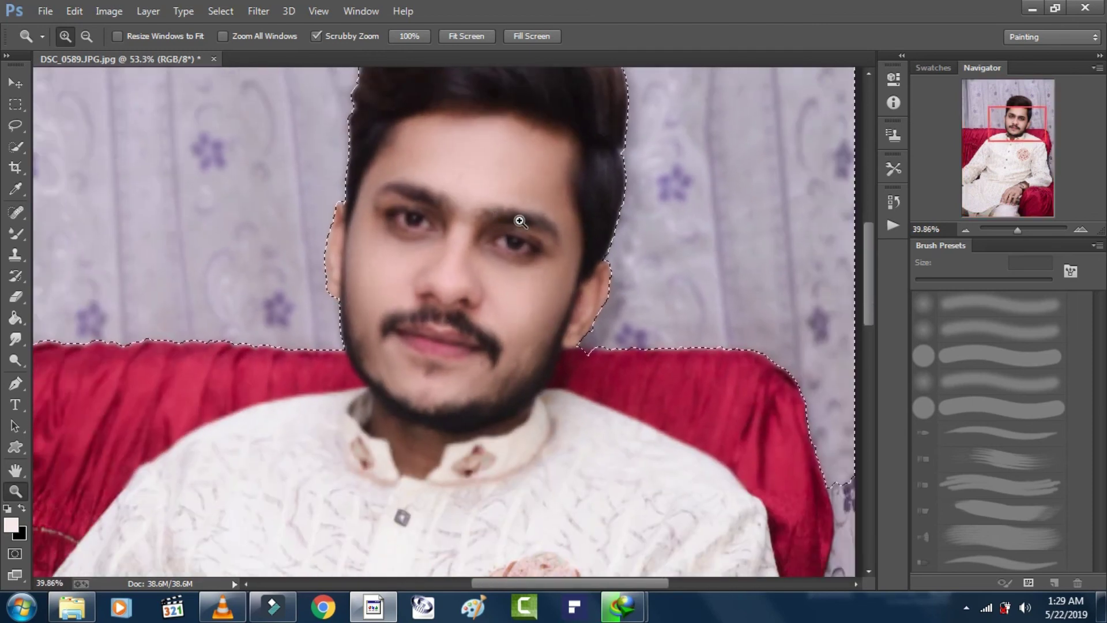
{"action": "right_click", "coordinate": [525, 226]}
{"action": "left_click", "coordinate": [539, 230]}
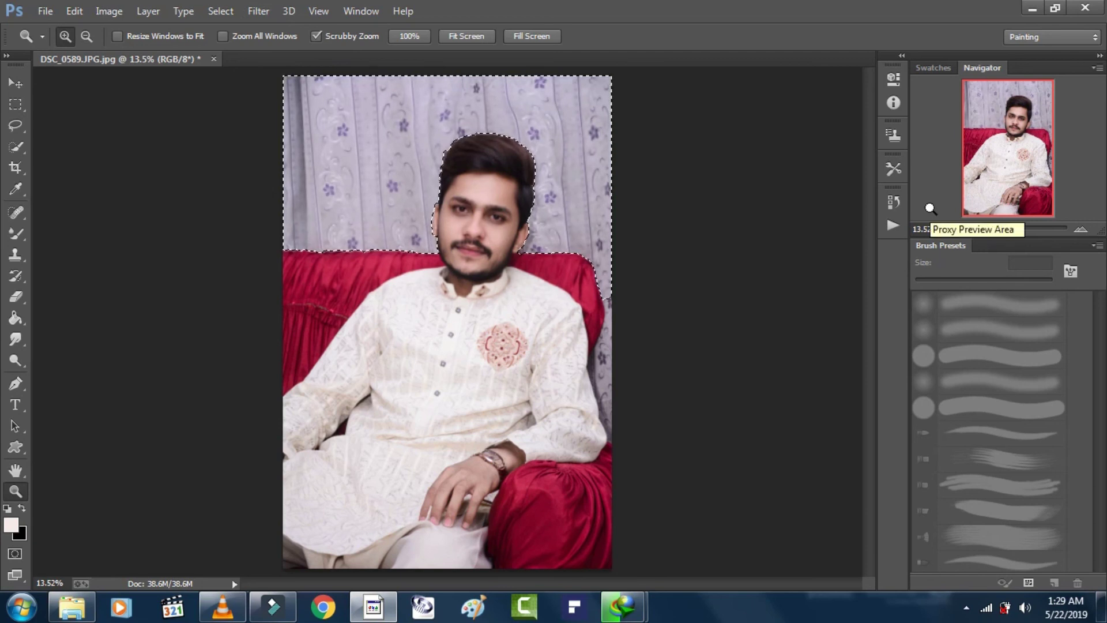
- Open the Tilt-Shift blur again on the selected, unblurred curtain
{"action": "mouse_move", "coordinate": [530, 238]}
{"action": "left_mouse_down"}
{"action": "mouse_move", "coordinate": [556, 222]}
{"action": "mouse_move", "coordinate": [586, 239]}
{"action": "mouse_move", "coordinate": [541, 230]}
{"action": "left_mouse_up"}
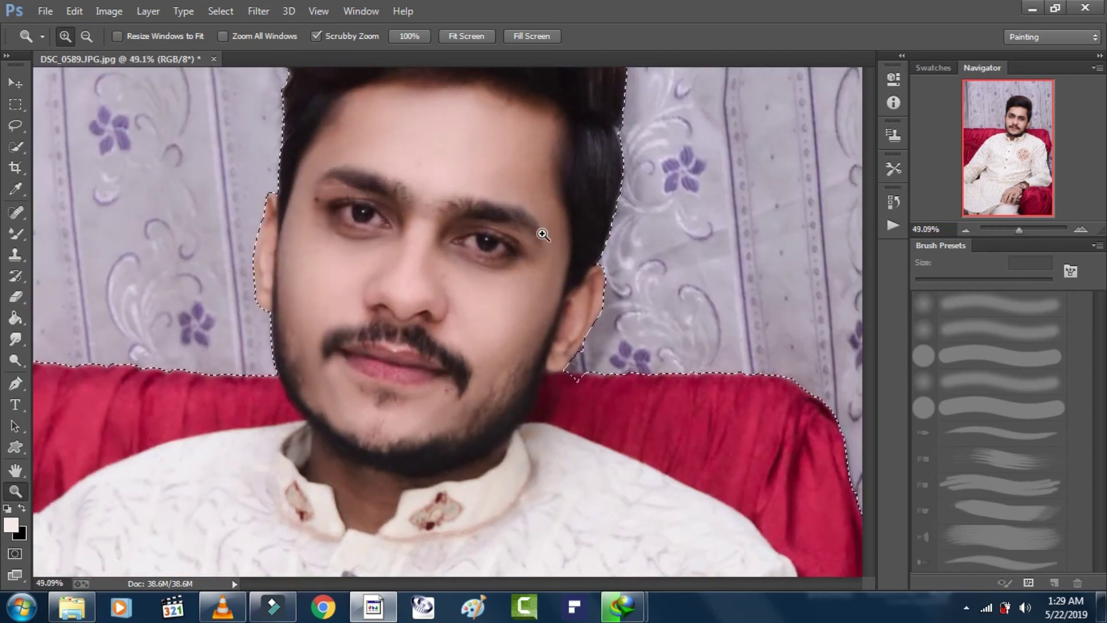
{"action": "right_click", "coordinate": [553, 242]}
{"action": "left_click", "coordinate": [555, 247]}
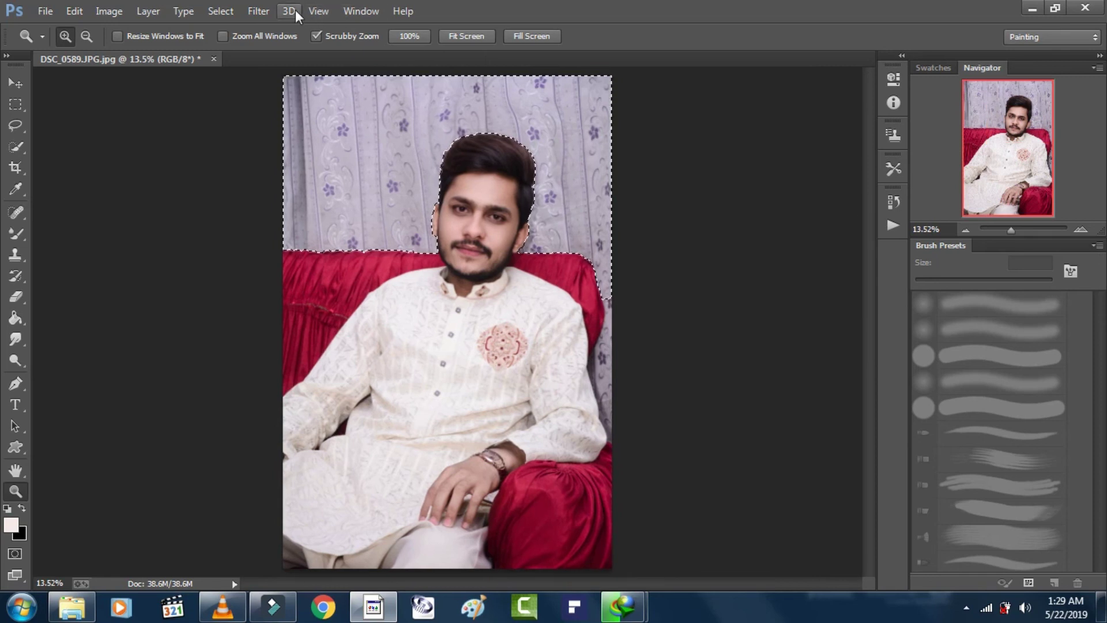
{"action": "left_click", "coordinate": [258, 11]}
{"action": "mouse_move", "coordinate": [403, 206]}
{"action": "left_click", "coordinate": [516, 234]}
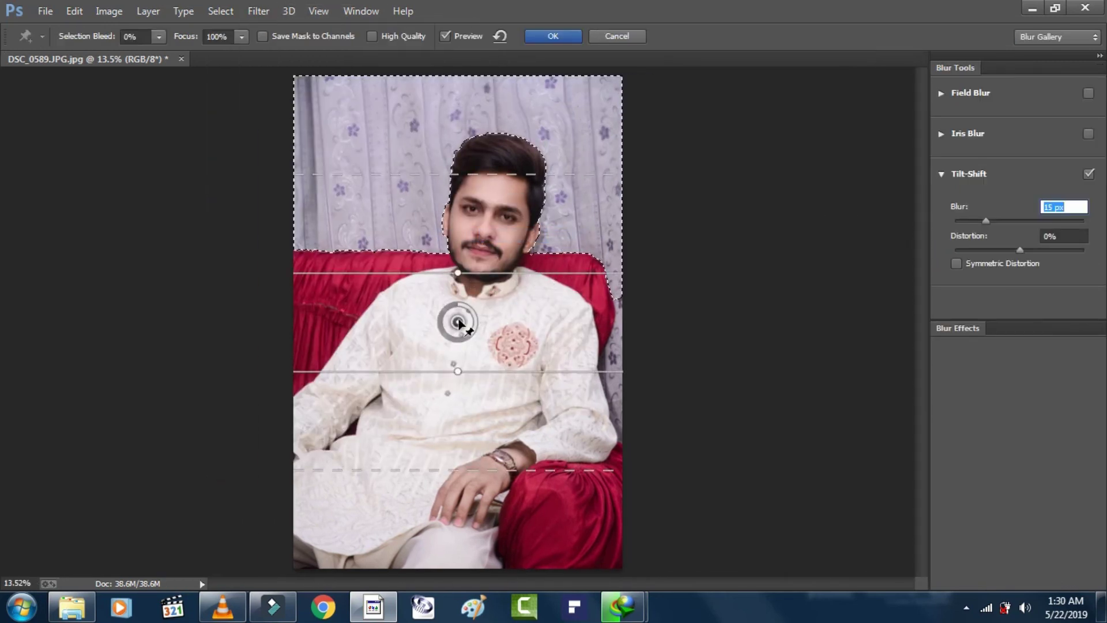
- Lower the focus band to the lower chest, extend the upper transition to the hairline, and apply a 20 px Tilt-Shift blur
{"action": "left_click_drag", "start_coordinate": [456, 336], "coordinate": [455, 394]}
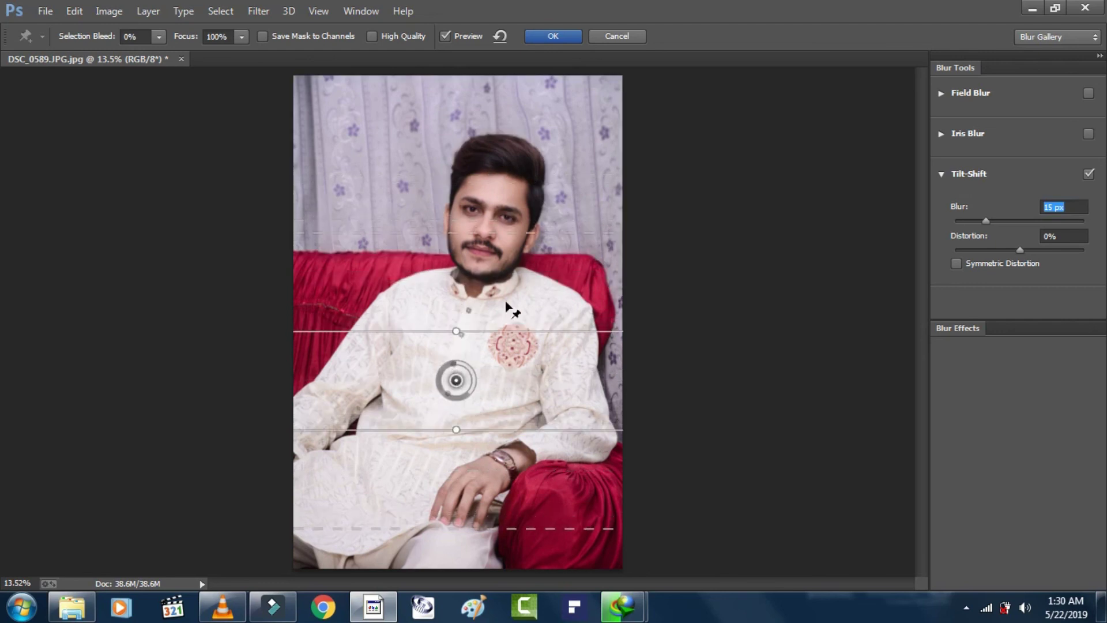
{"action": "left_click_drag", "start_coordinate": [516, 242], "coordinate": [520, 165]}
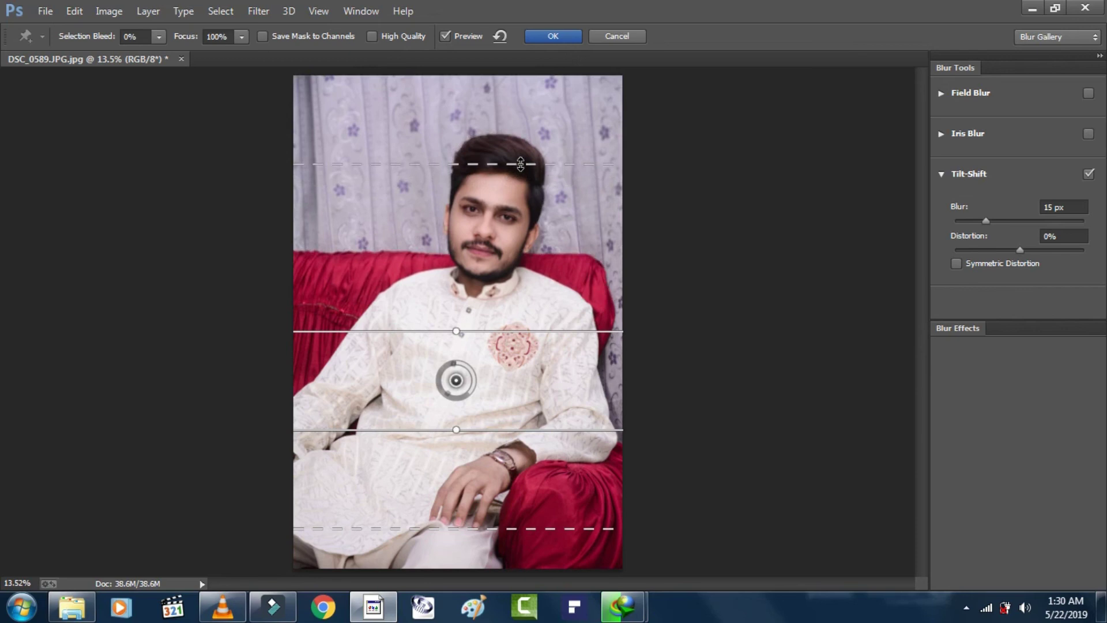
{"action": "left_click_drag", "start_coordinate": [1023, 221], "coordinate": [989, 220]}
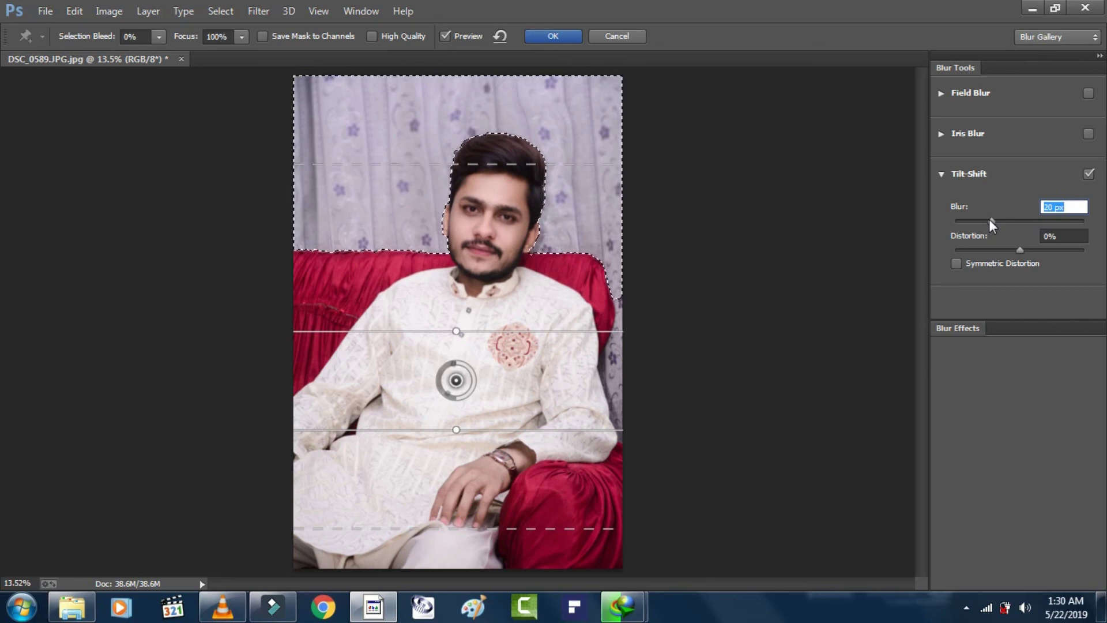
{"action": "left_click", "coordinate": [562, 39]}
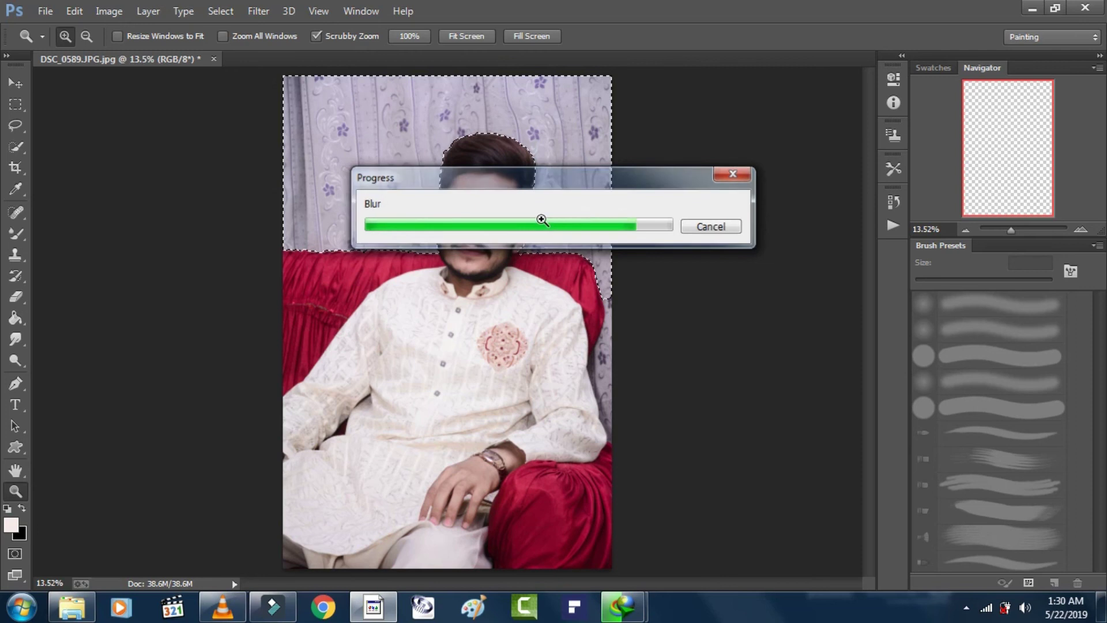
{"action": "left_click_drag", "start_coordinate": [525, 218], "coordinate": [548, 239]}
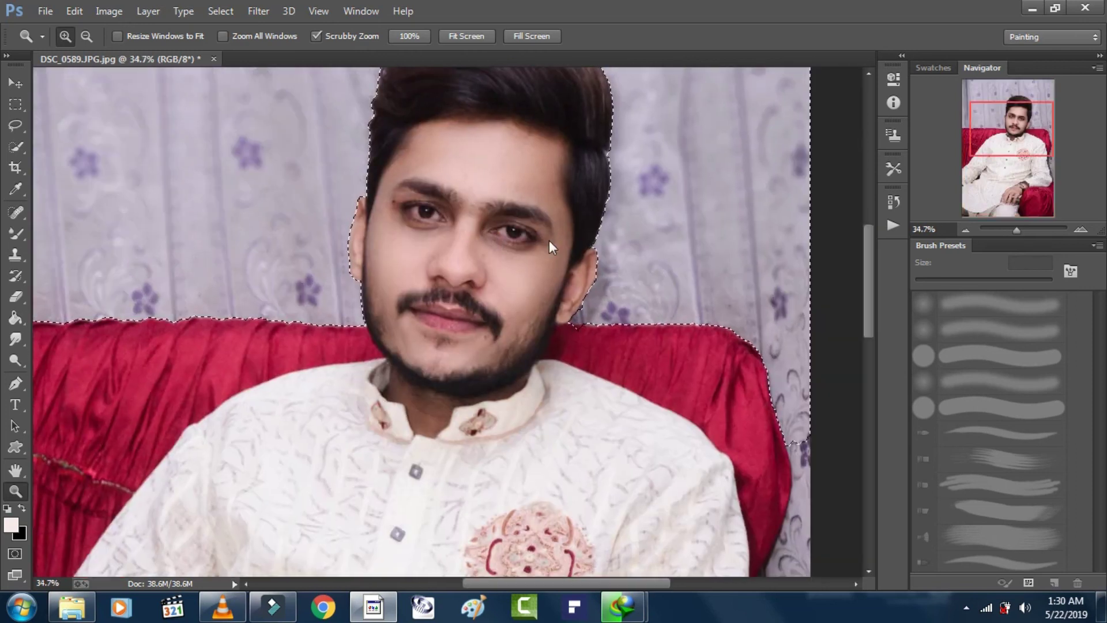
{"action": "right_click", "coordinate": [549, 240]}
{"action": "left_click", "coordinate": [566, 252]}
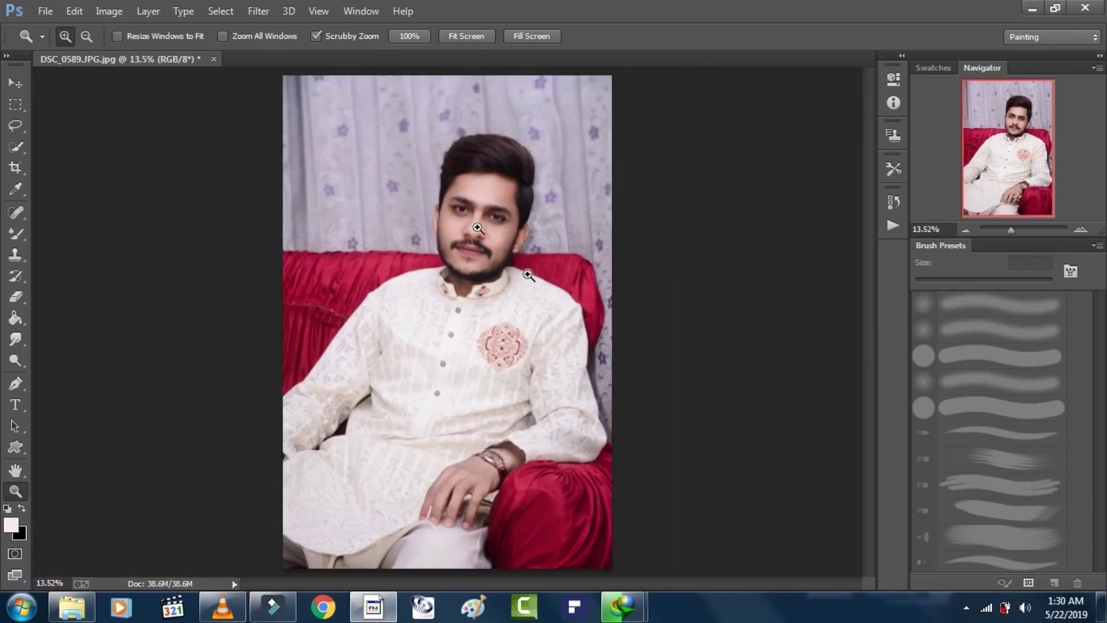